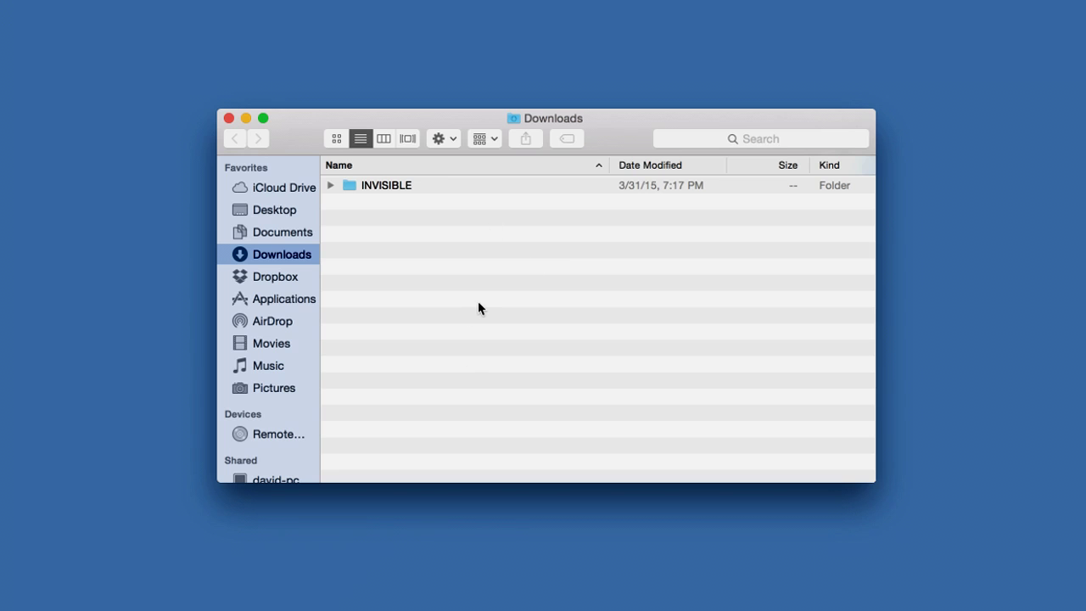
Step: Open the INVISIBLE folder in Downloads to view its world files
scroll(479, 303, up, 2)
click(418, 184)
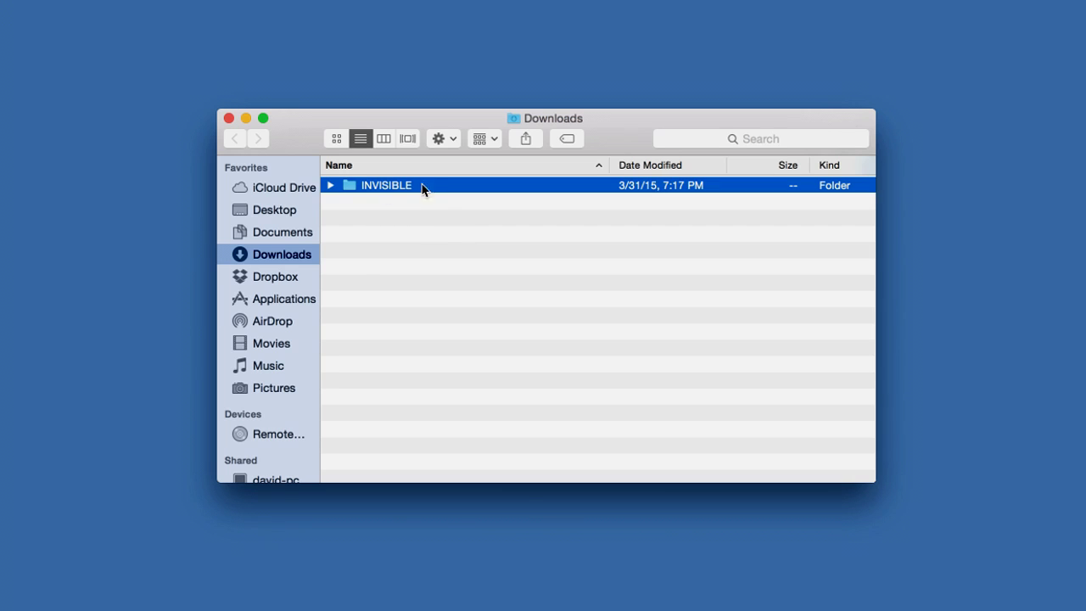
click(441, 232)
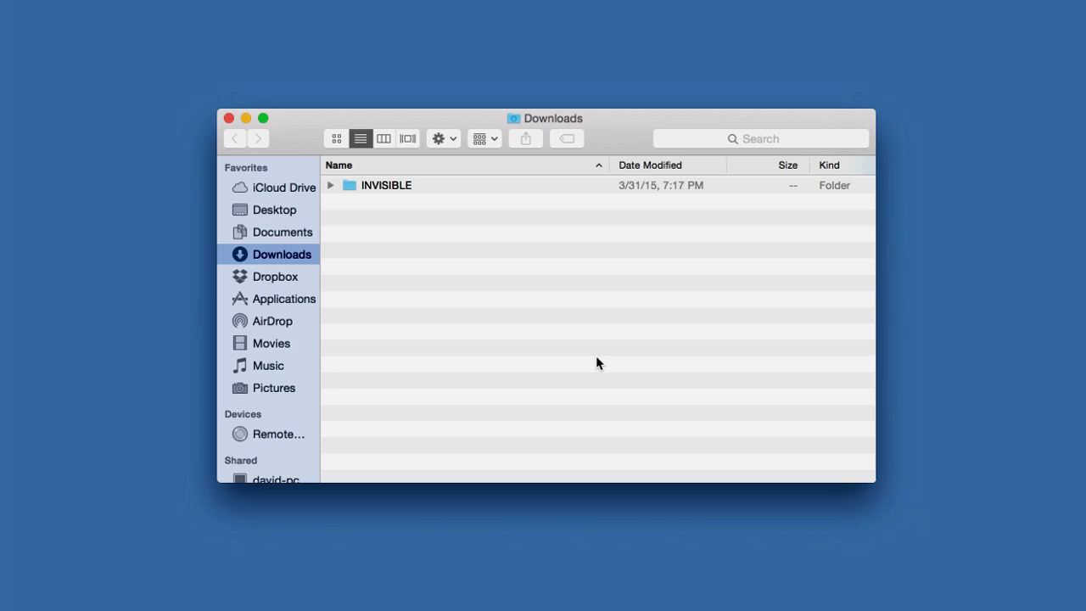
click(433, 185)
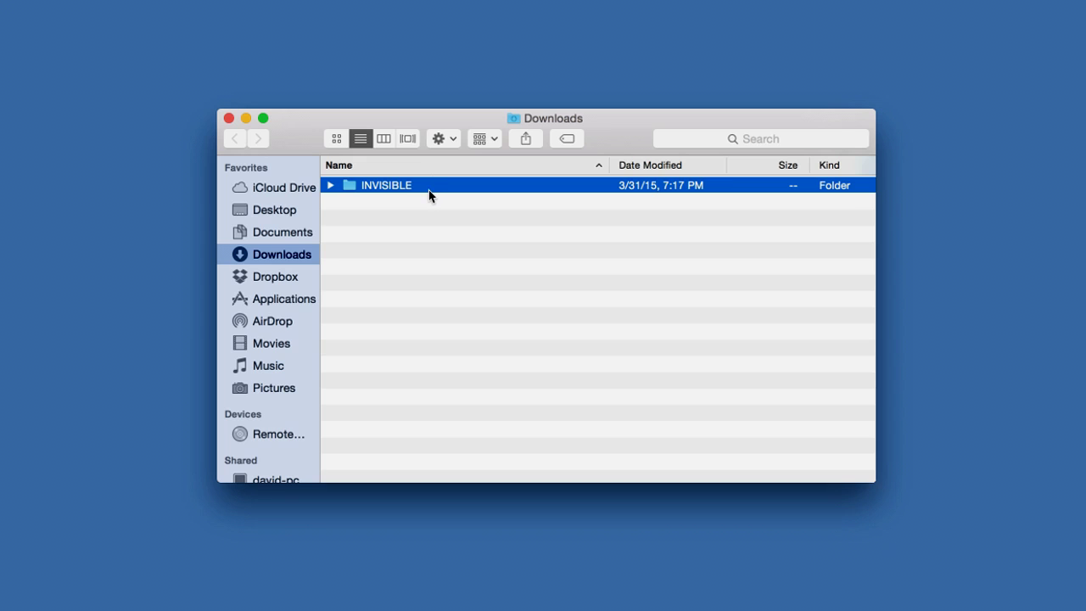
double_click(378, 188)
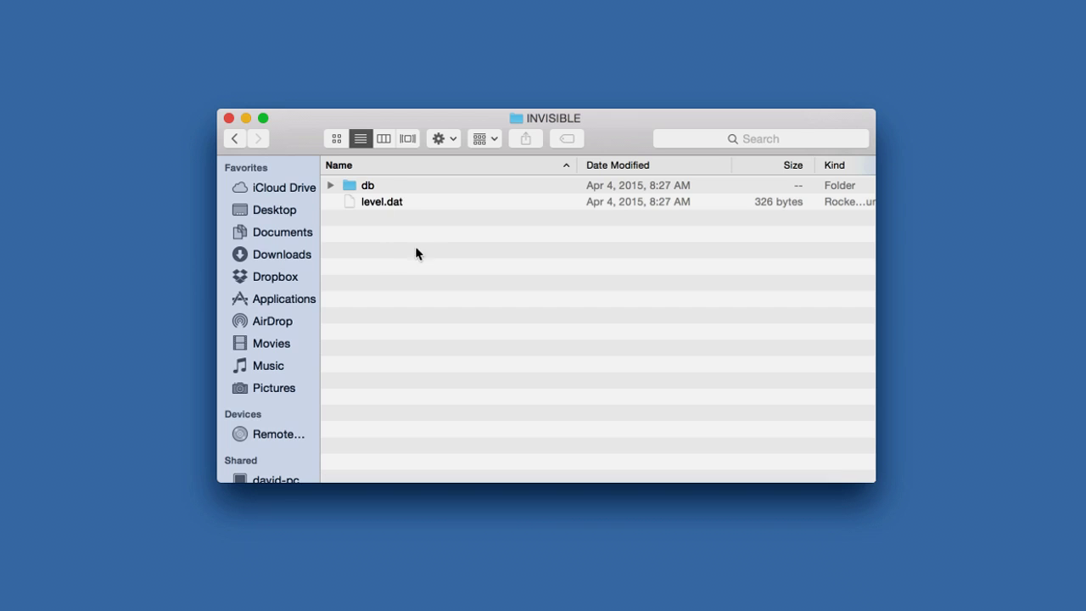
click(235, 138)
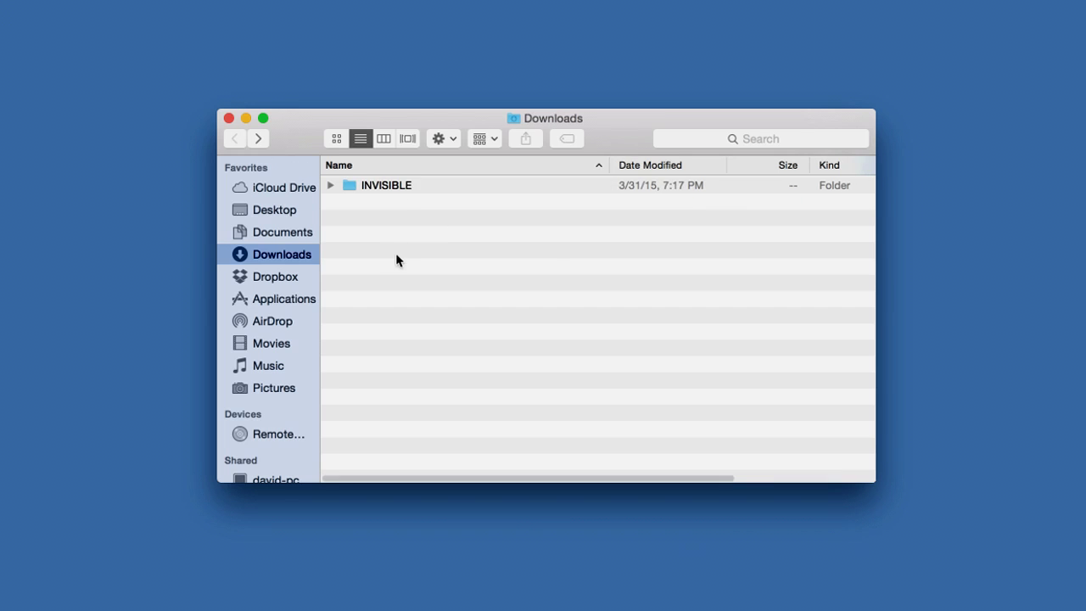
Step: Create a new folder named map in Downloads
right_click(395, 253)
click(432, 263)
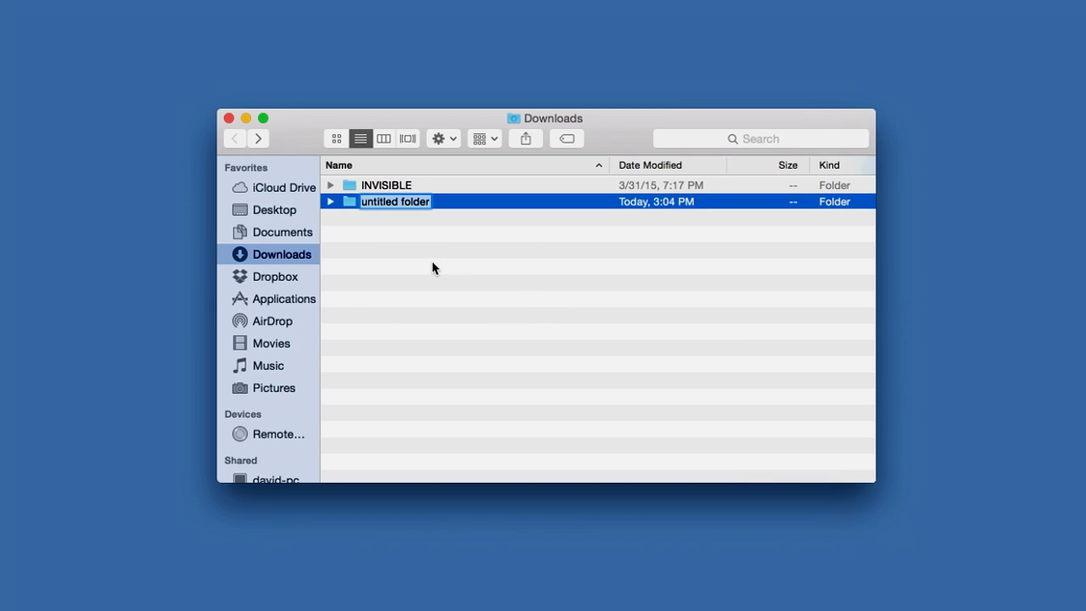
text(map)
key(Return)
Step: Move INVISIBLE into the map folder and open map
click(399, 187)
drag(442, 185, 386, 210)
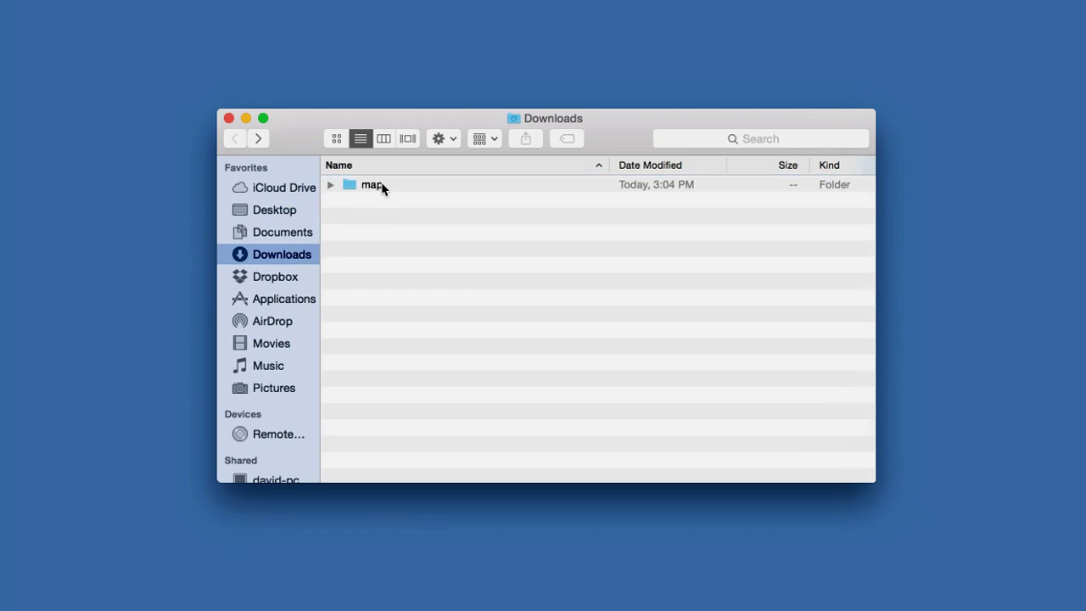
click(376, 188)
double_click(375, 186)
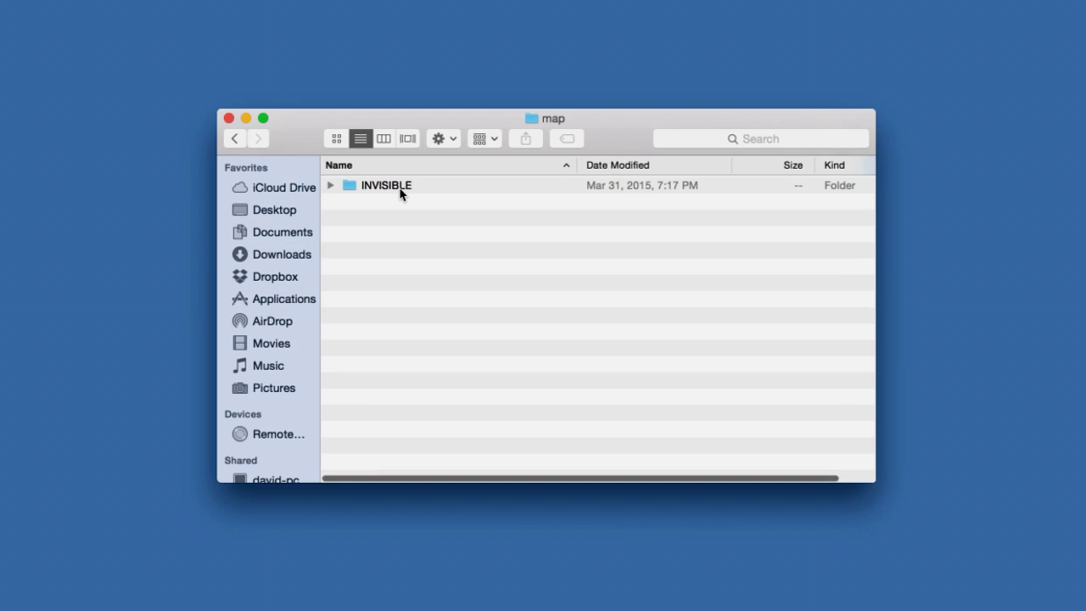
Step: Check INVISIBLE's db and level.dat contents, then move it back into Downloads
click(394, 187)
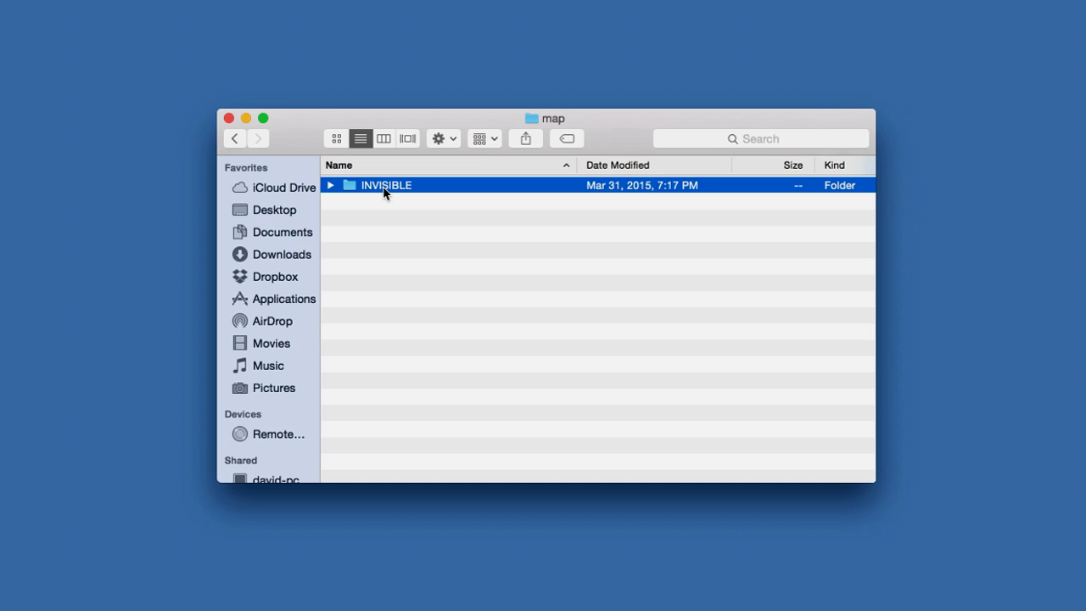
click(331, 185)
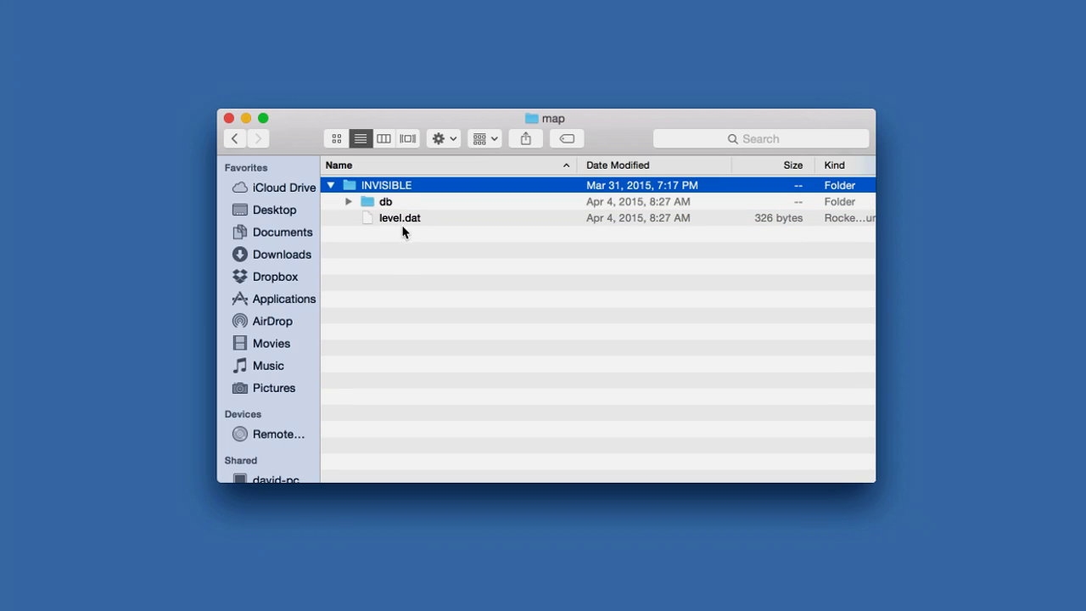
click(330, 185)
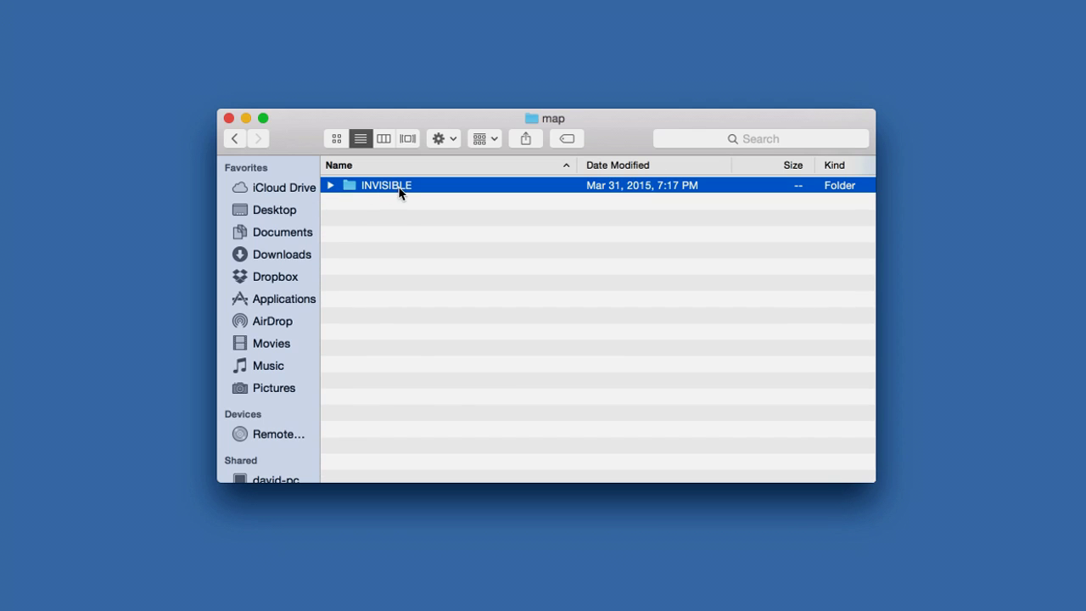
drag(400, 194, 292, 254)
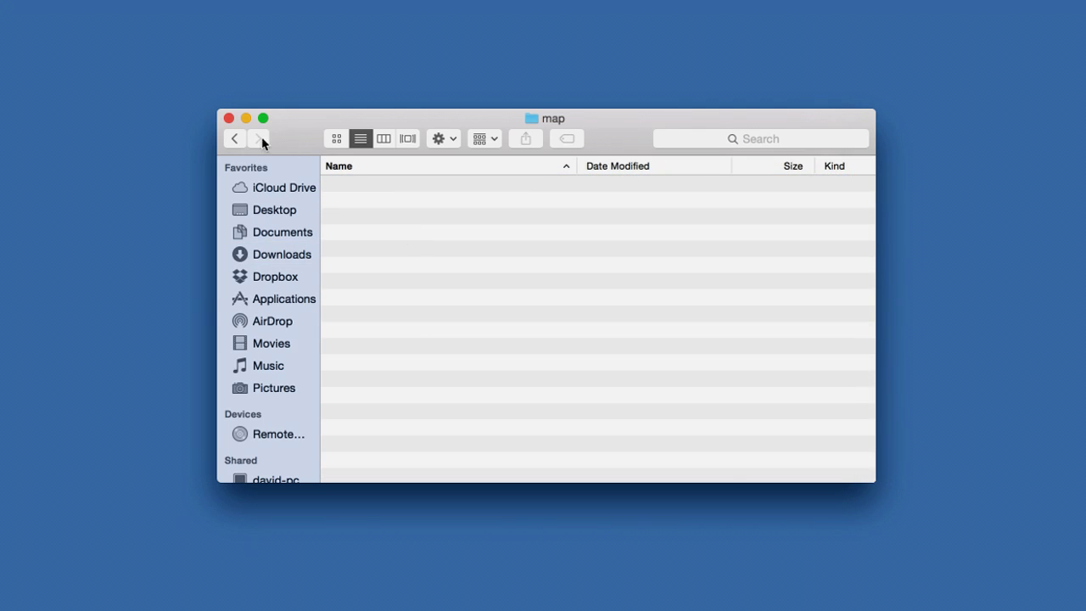
Step: Move the map folder from Downloads to the Trash
click(235, 138)
click(381, 205)
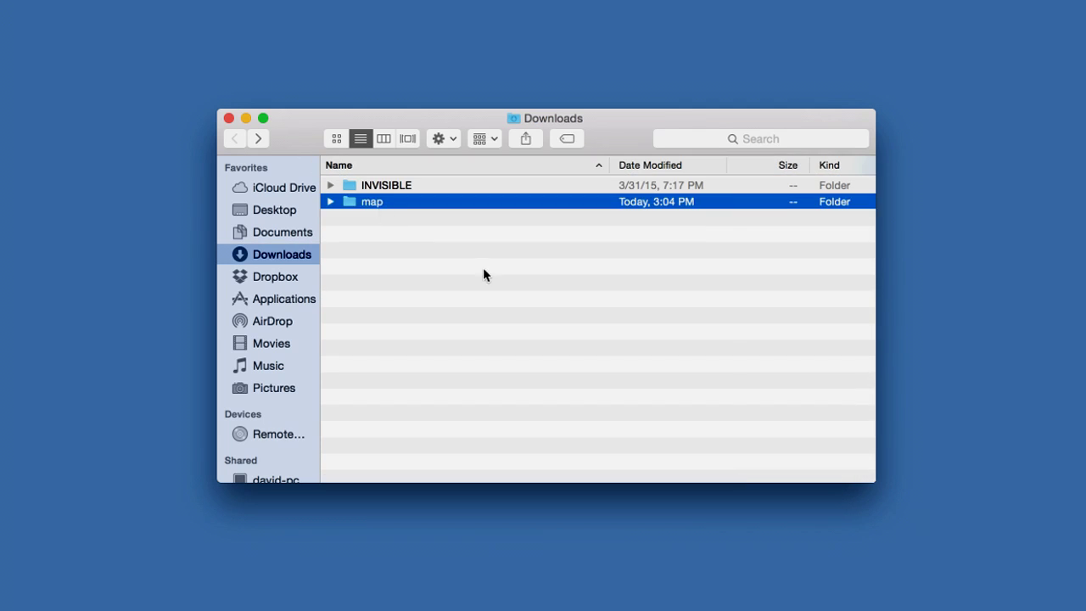
key(super+BackSpace)
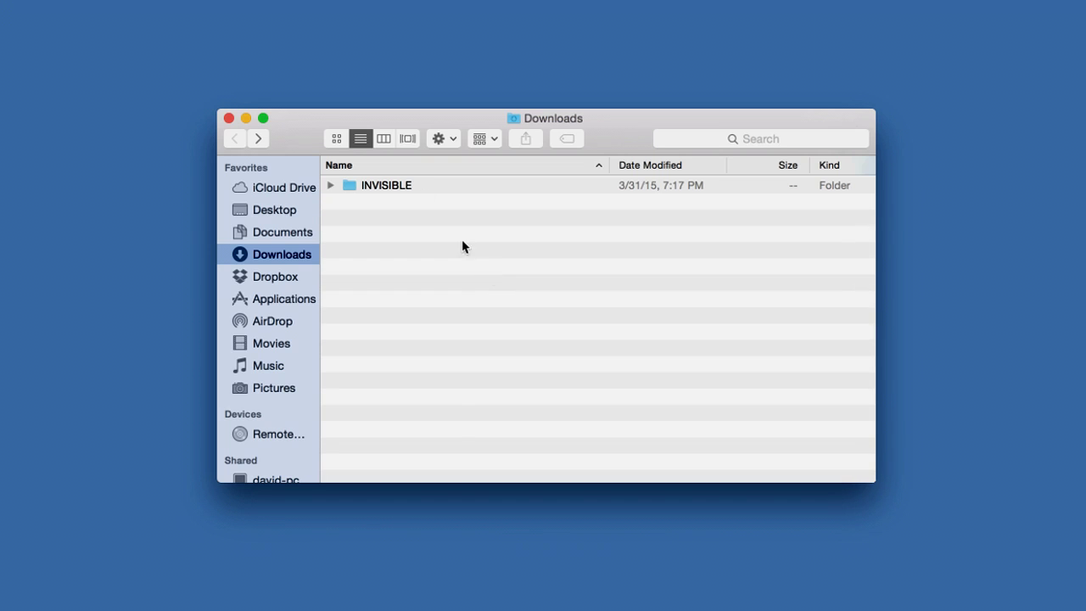
Step: Inspect the INVISIBLE folder's contents twice, returning to Downloads each time
click(415, 187)
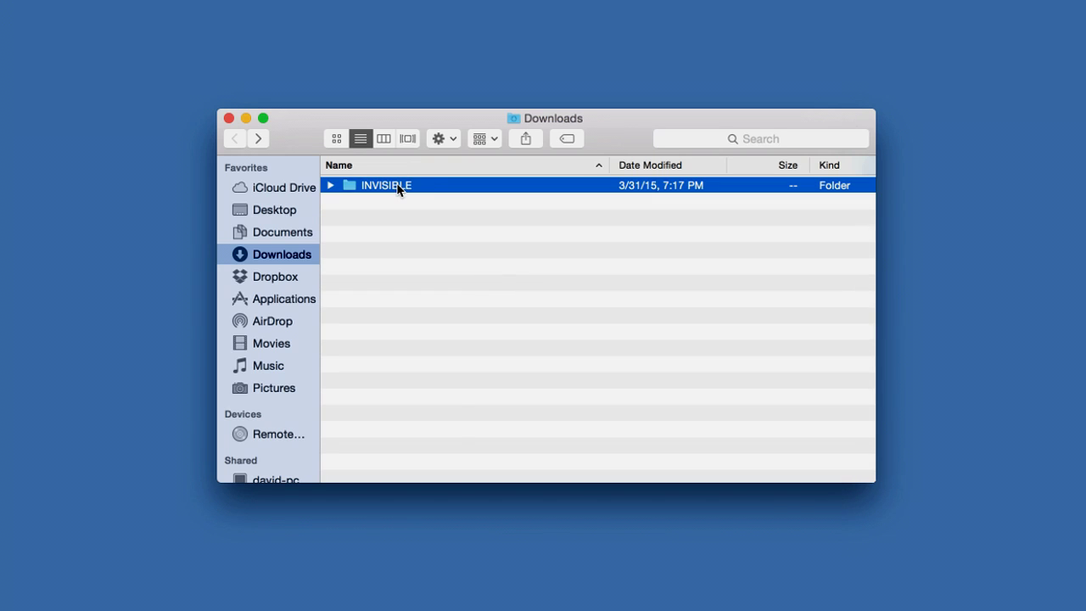
click(398, 188)
double_click(434, 189)
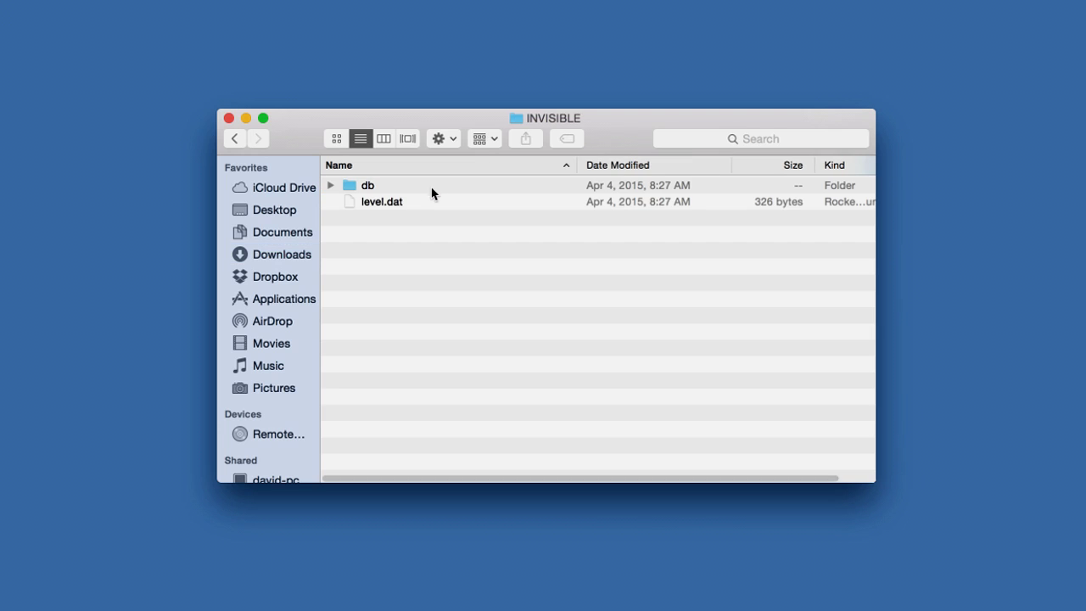
click(237, 140)
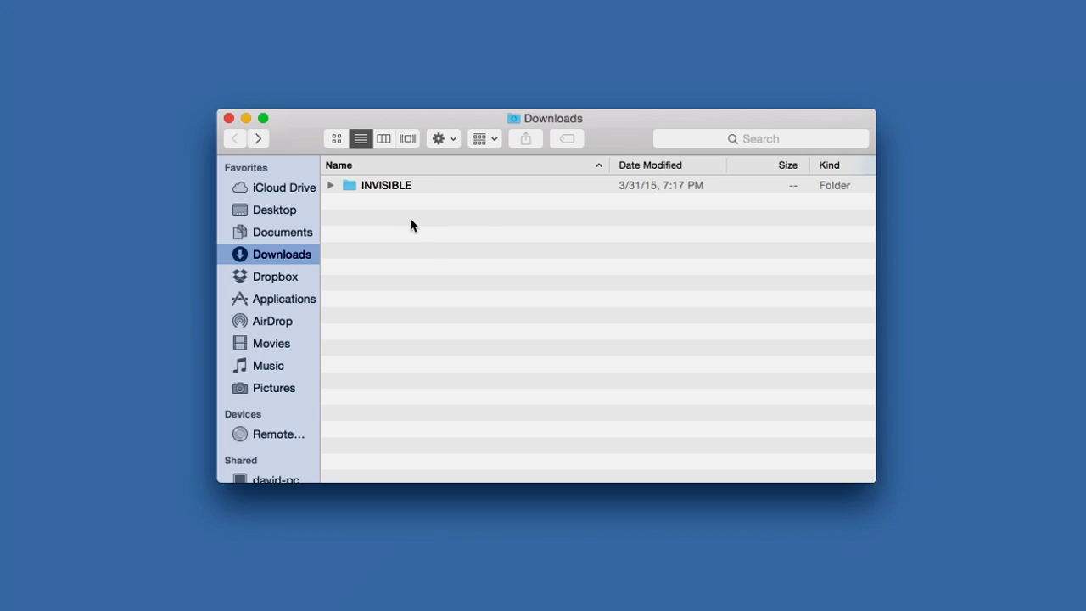
double_click(412, 187)
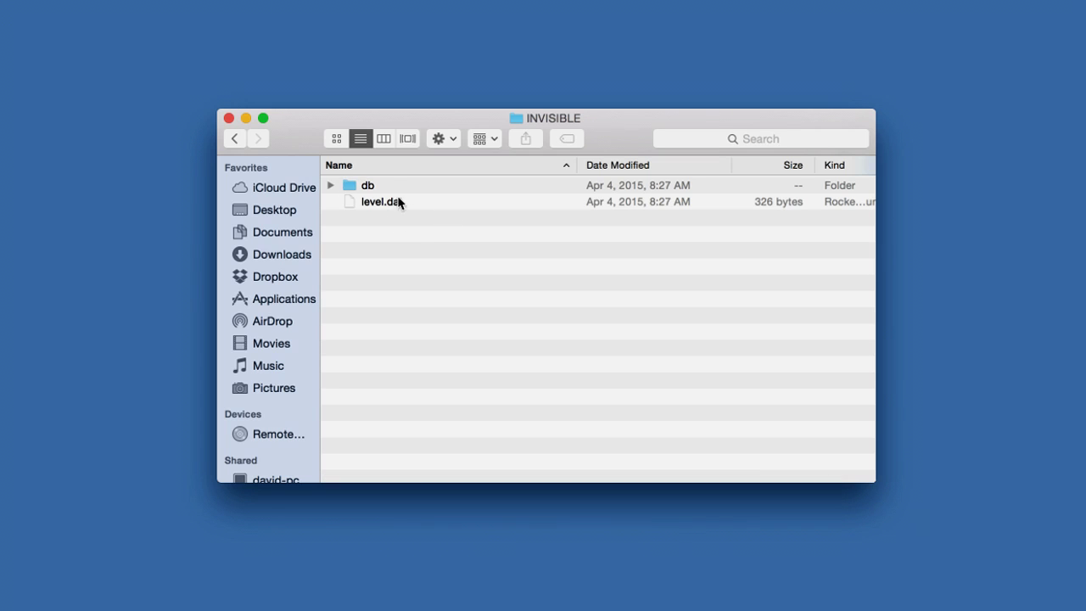
click(231, 139)
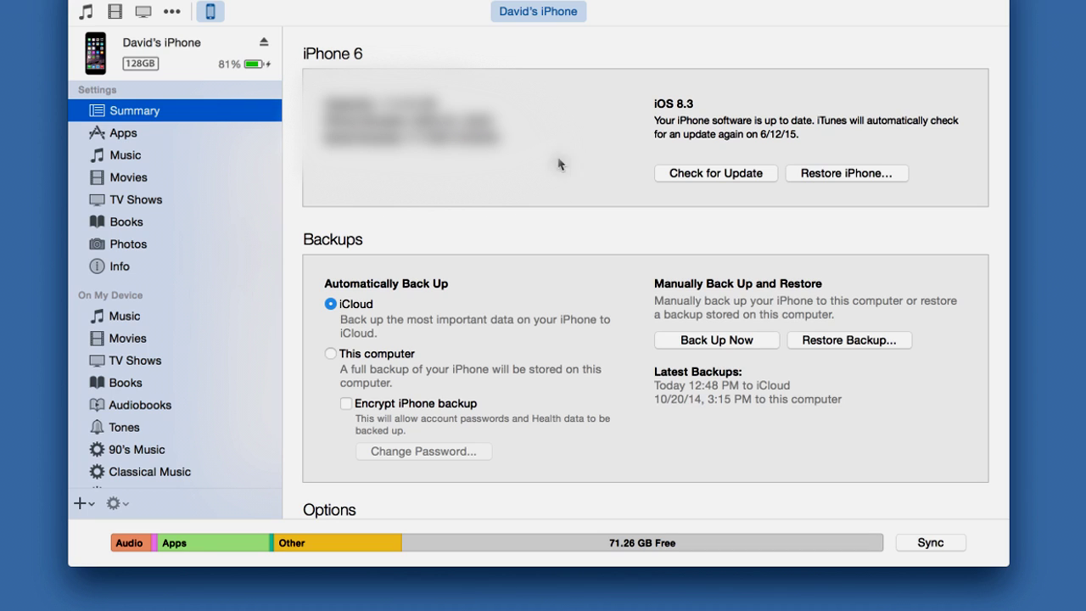
Step: Show the iPhone's Apps settings page with its home screen pages
click(139, 137)
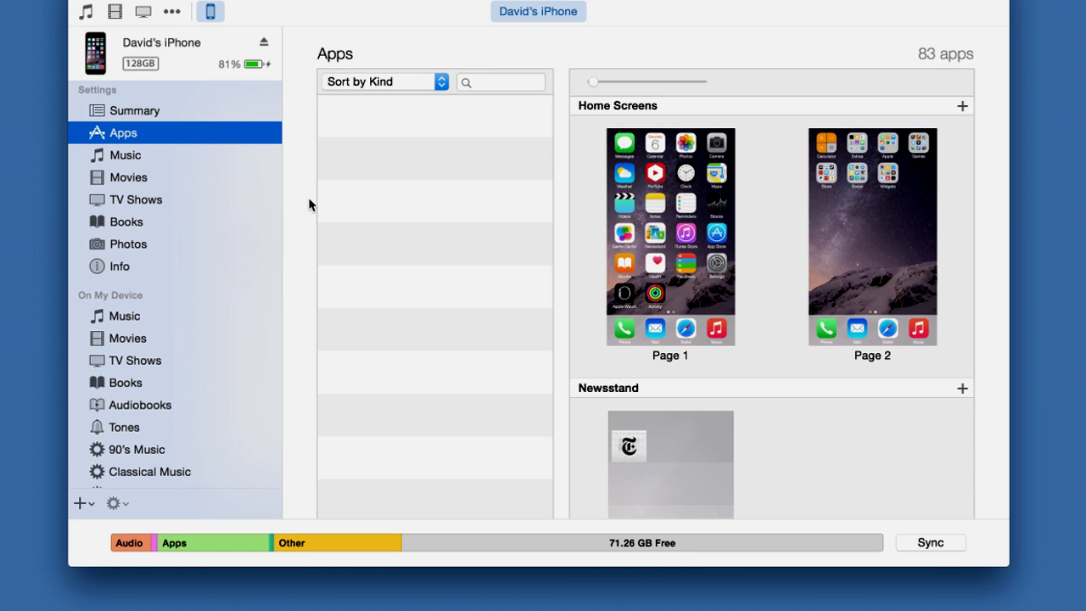
Step: Scroll to File Sharing and select Minecraft PE to list its games and internal folders
scroll(308, 200, down, 10)
scroll(311, 202, down, 3)
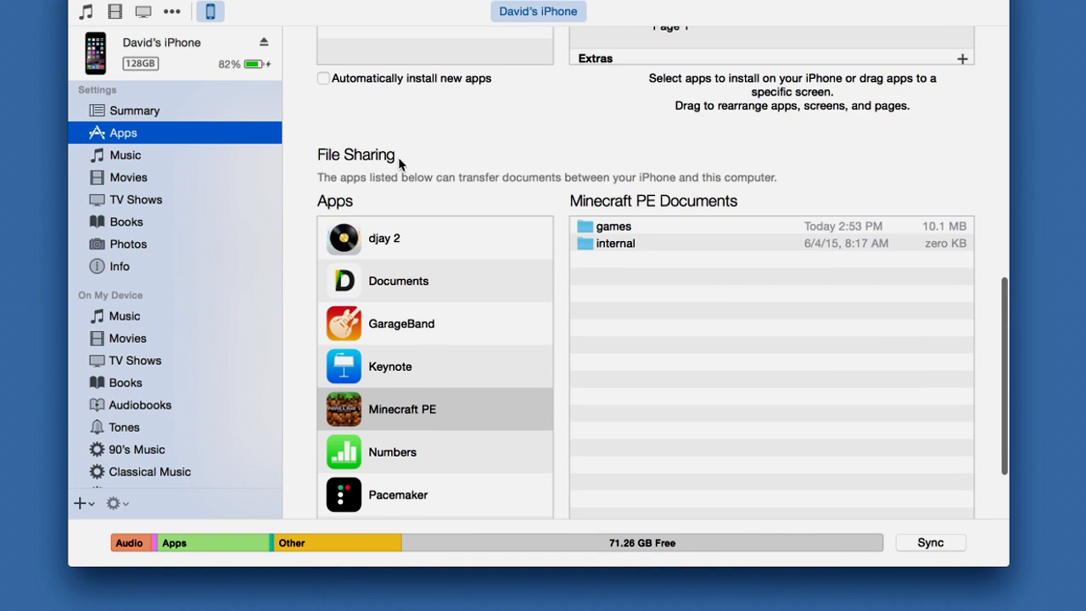
scroll(317, 188, down, 1)
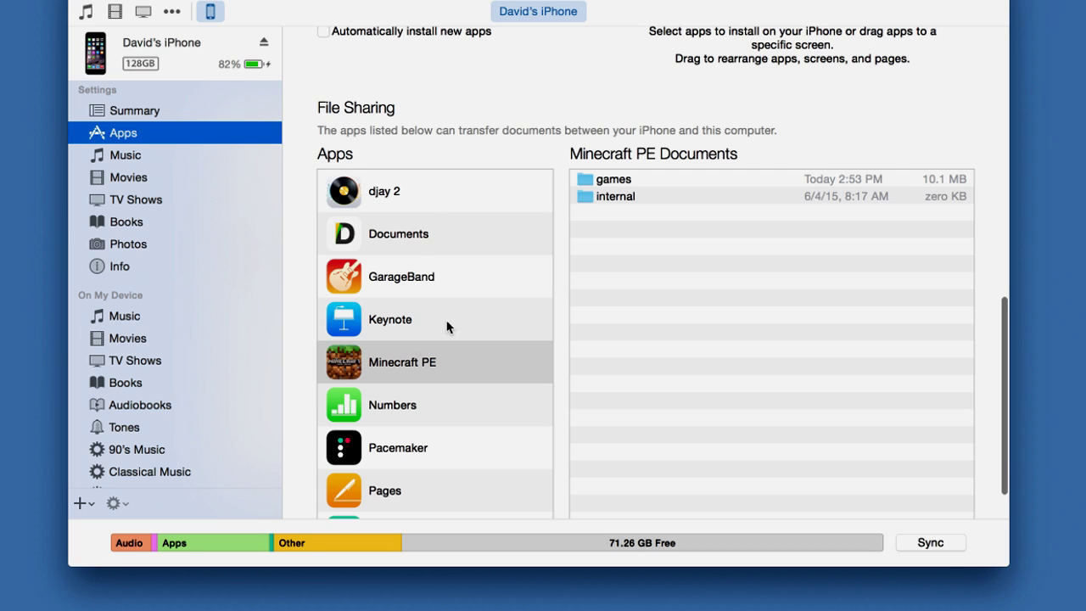
scroll(305, 322, down, 1)
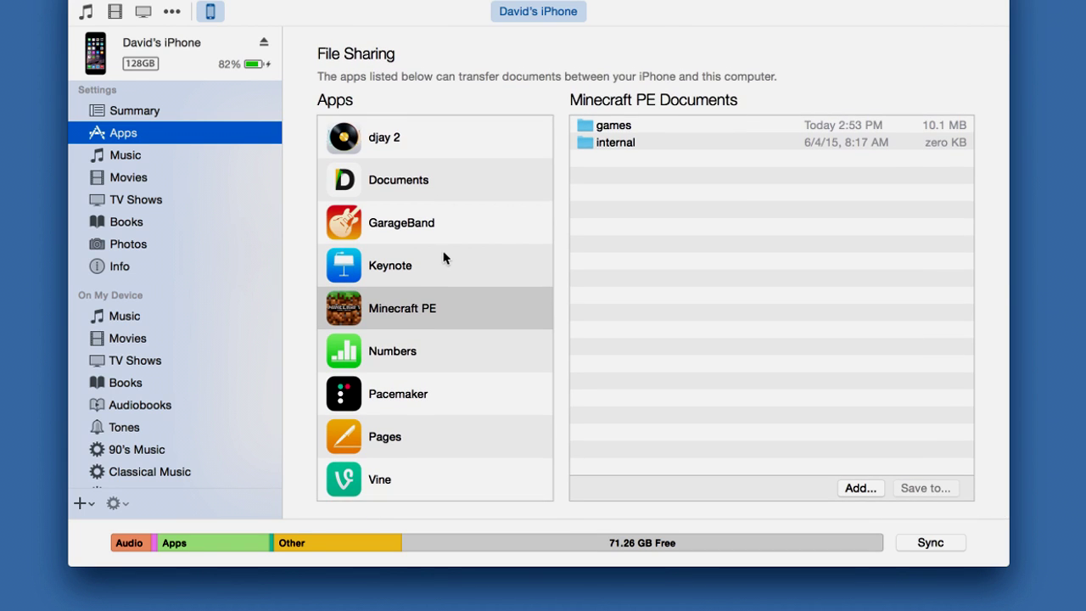
click(408, 305)
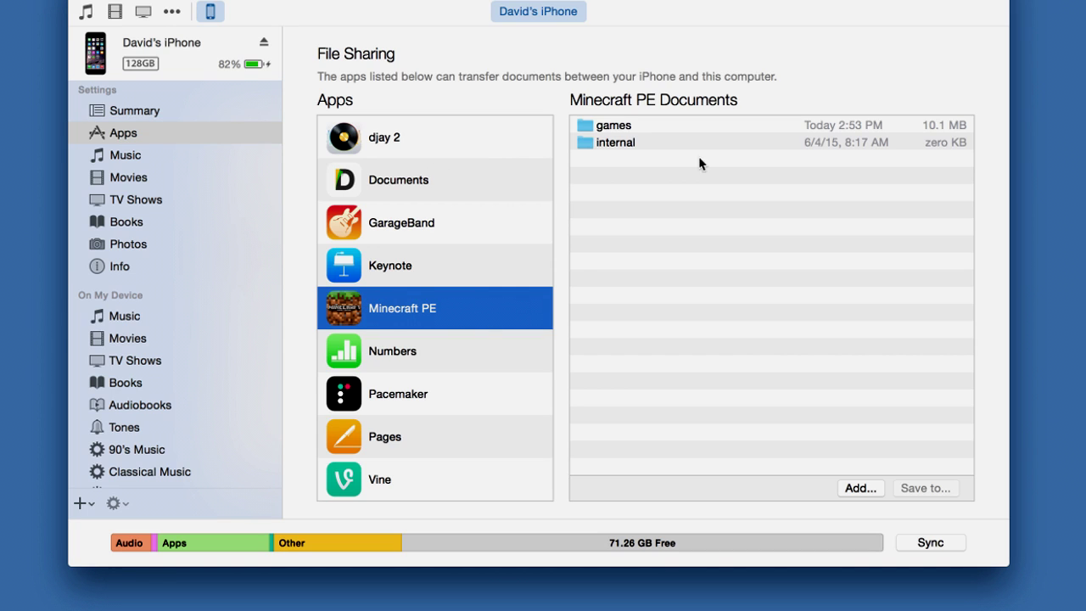
Step: Select Minecraft PE's games folder and use Save to… to put it in Downloads
click(621, 127)
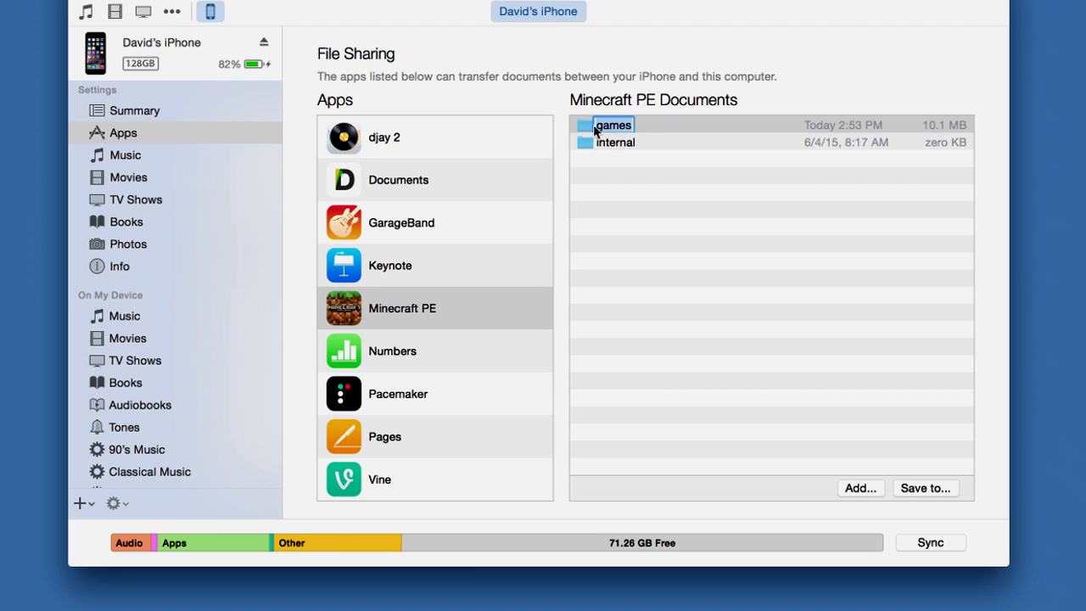
click(648, 144)
click(671, 127)
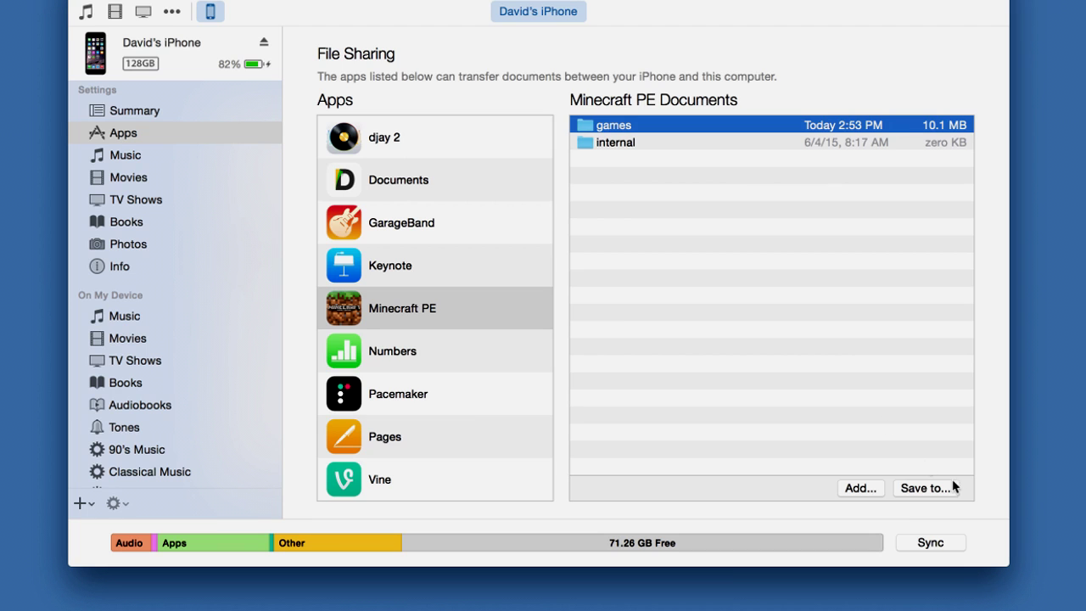
click(923, 489)
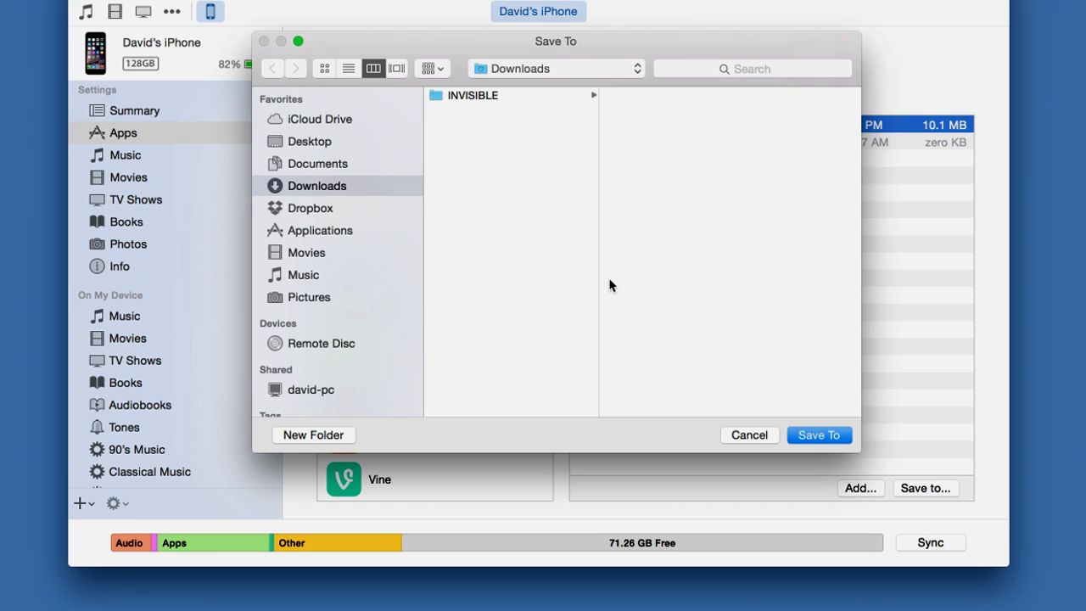
click(816, 434)
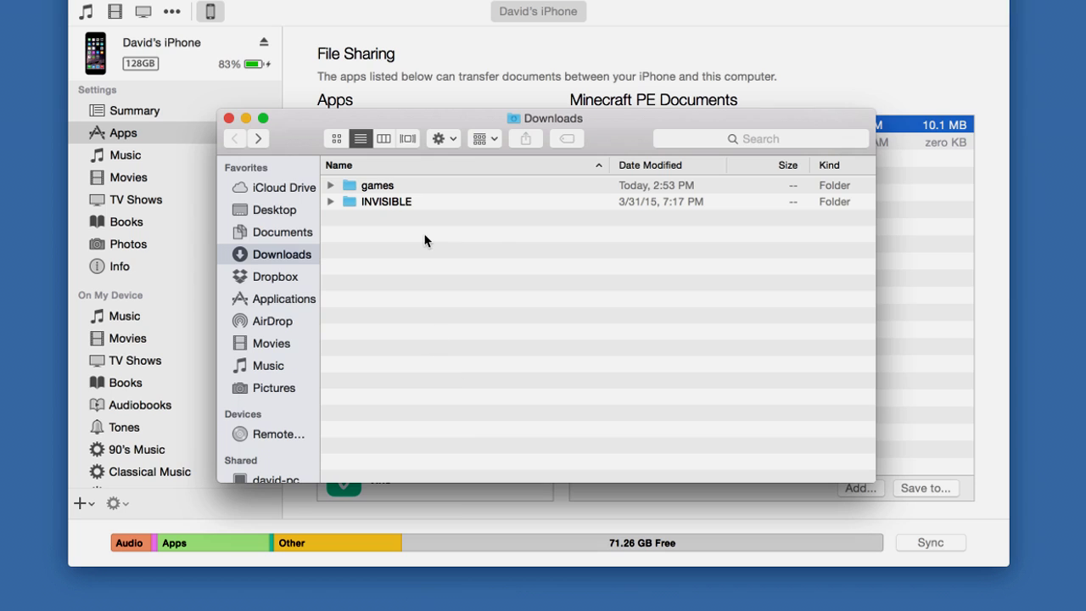
Step: Move INVISIBLE into games, then into games/com.mojang beside minecraftpe and minecraftWorlds
click(412, 206)
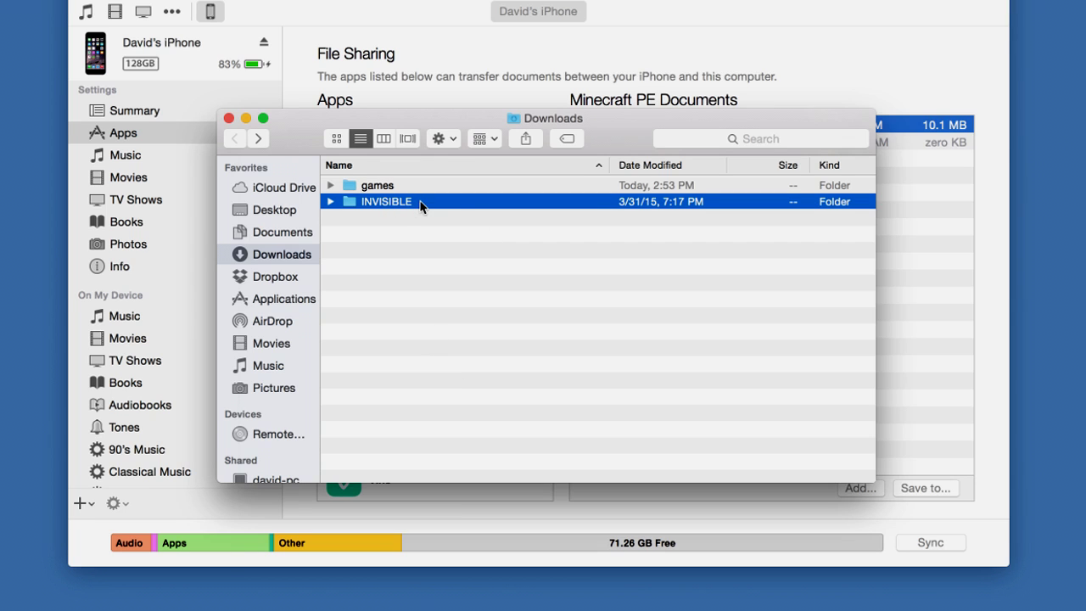
click(411, 188)
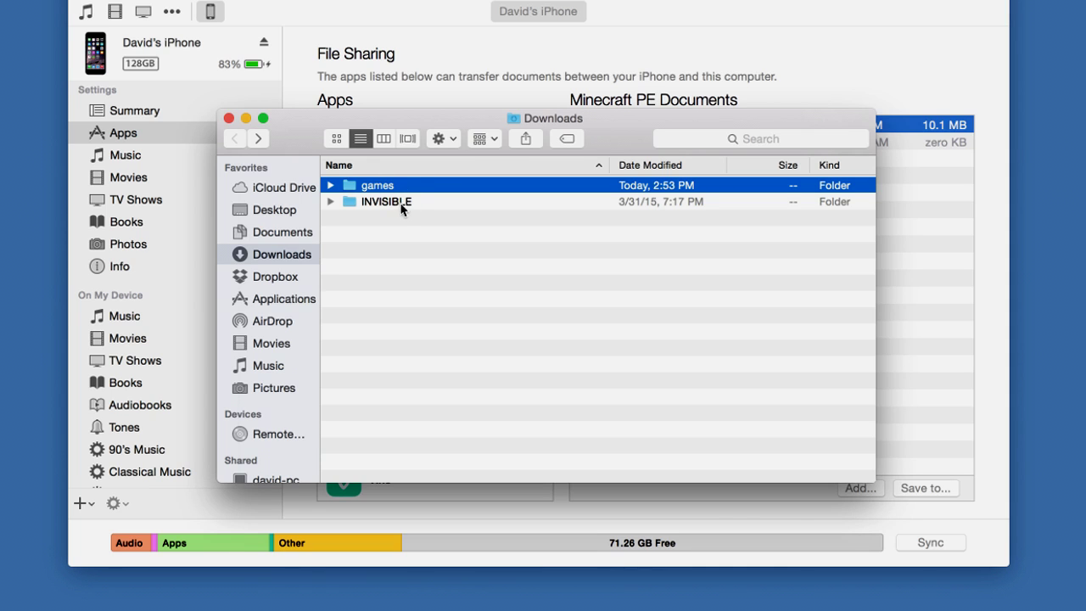
click(402, 204)
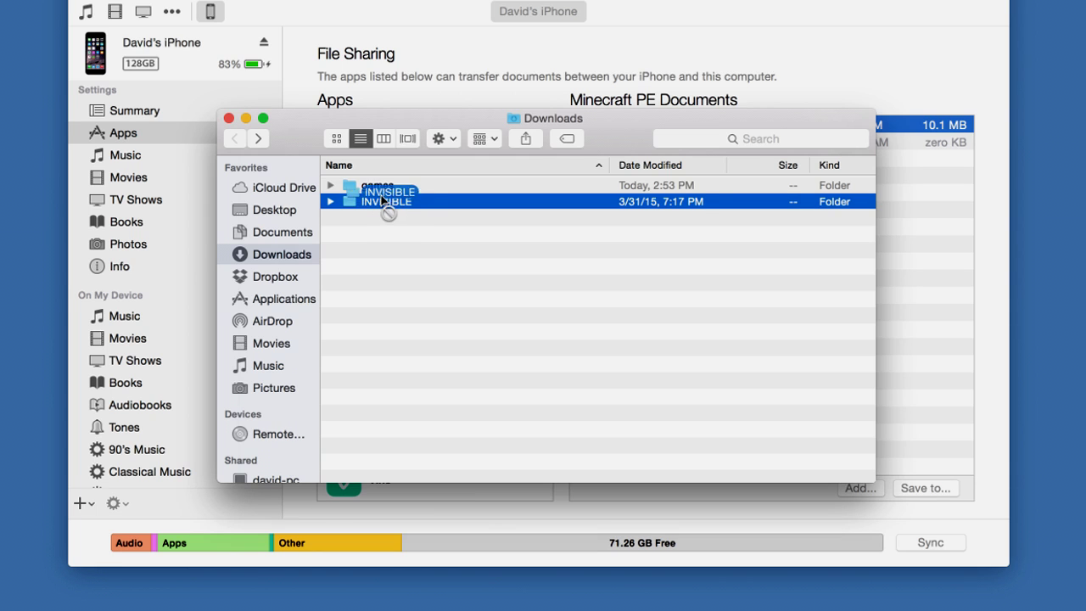
drag(382, 200, 381, 187)
double_click(380, 185)
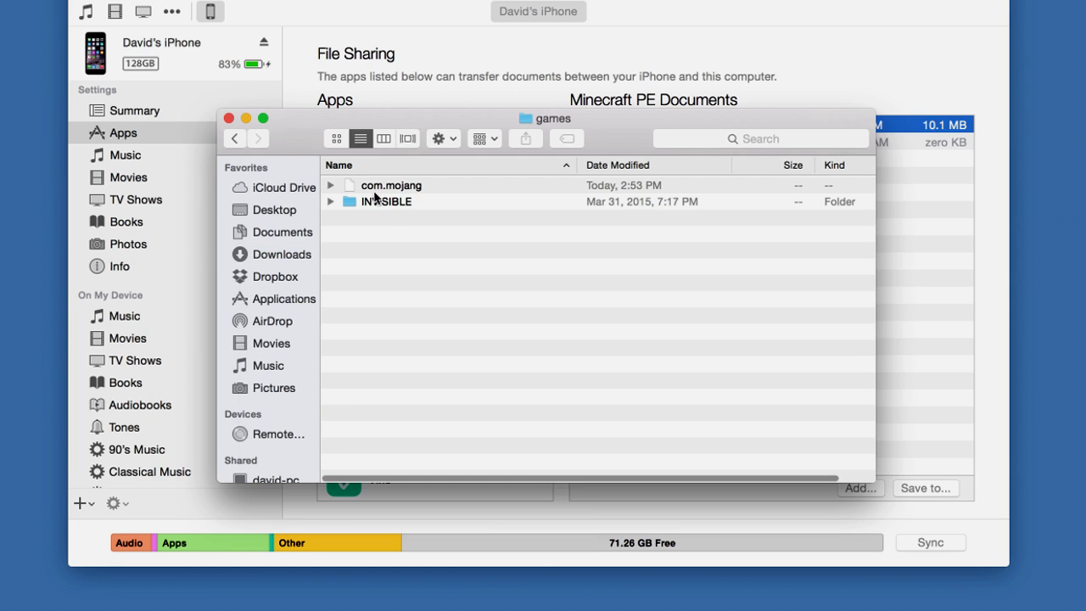
click(387, 204)
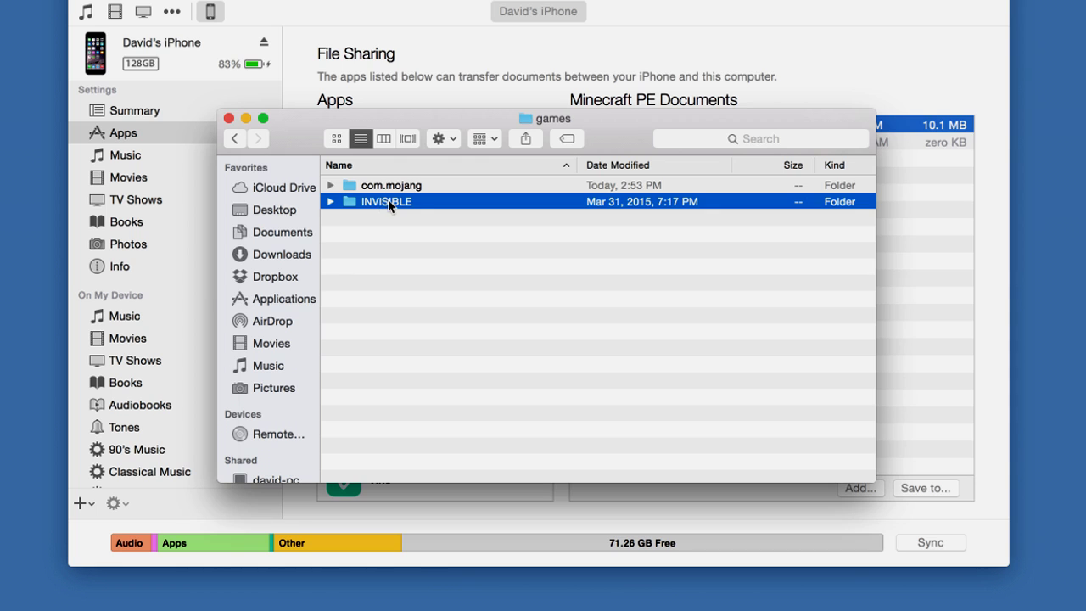
drag(389, 204, 391, 189)
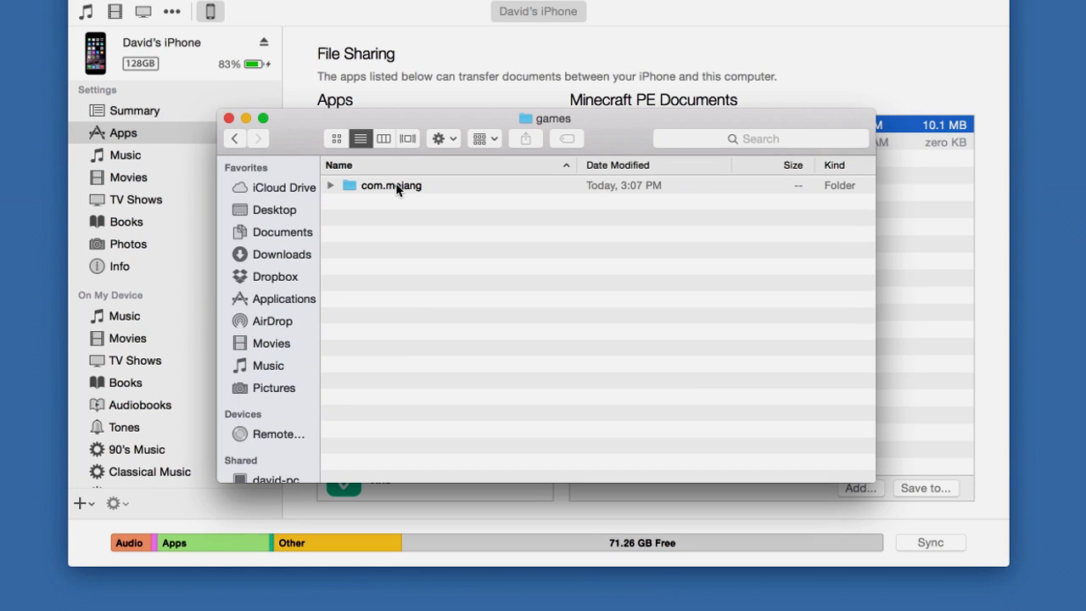
double_click(382, 188)
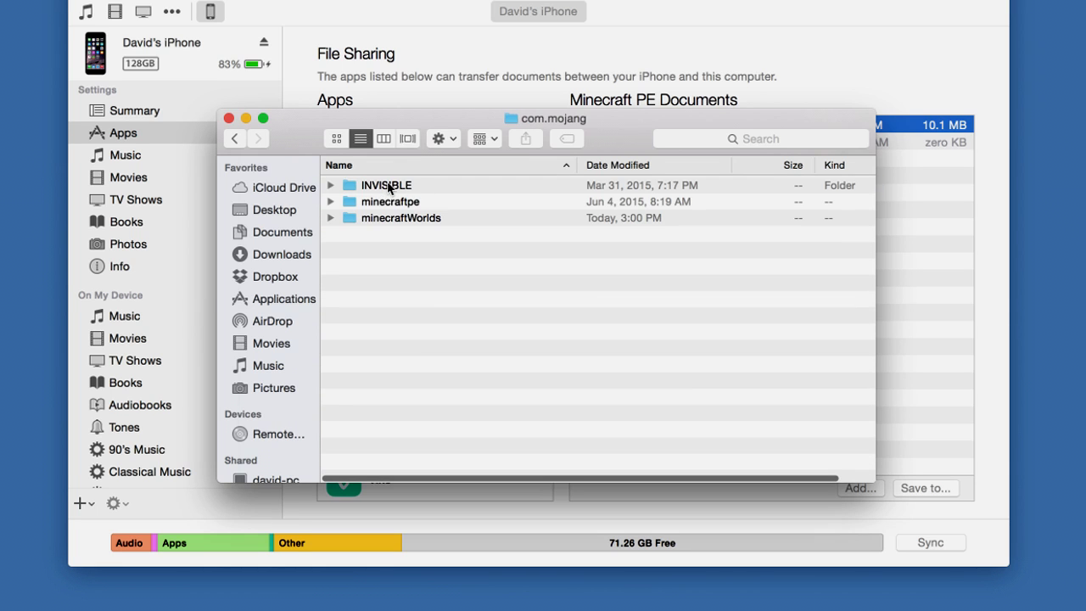
click(391, 187)
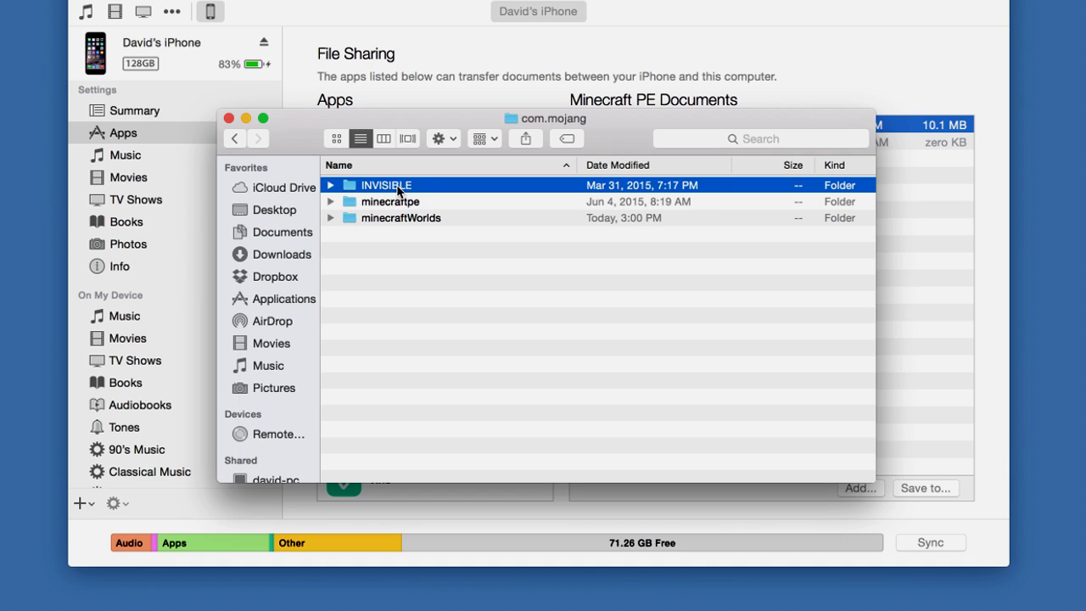
Step: Move INVISIBLE into minecraftWorlds and inspect the existing AAwAAJoXBAA= world's files
drag(393, 190, 393, 217)
double_click(394, 201)
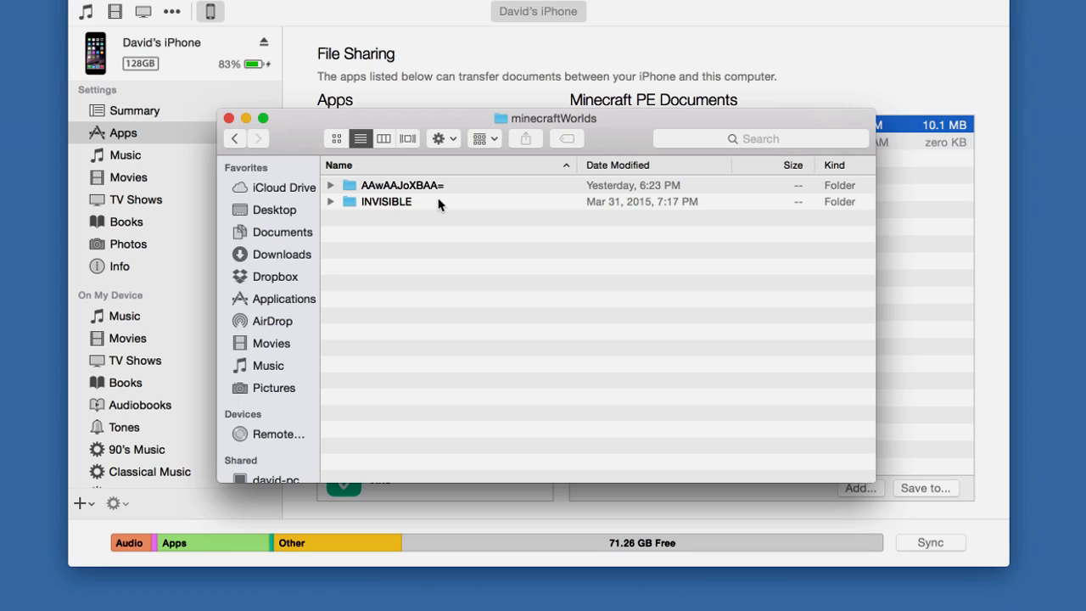
click(408, 189)
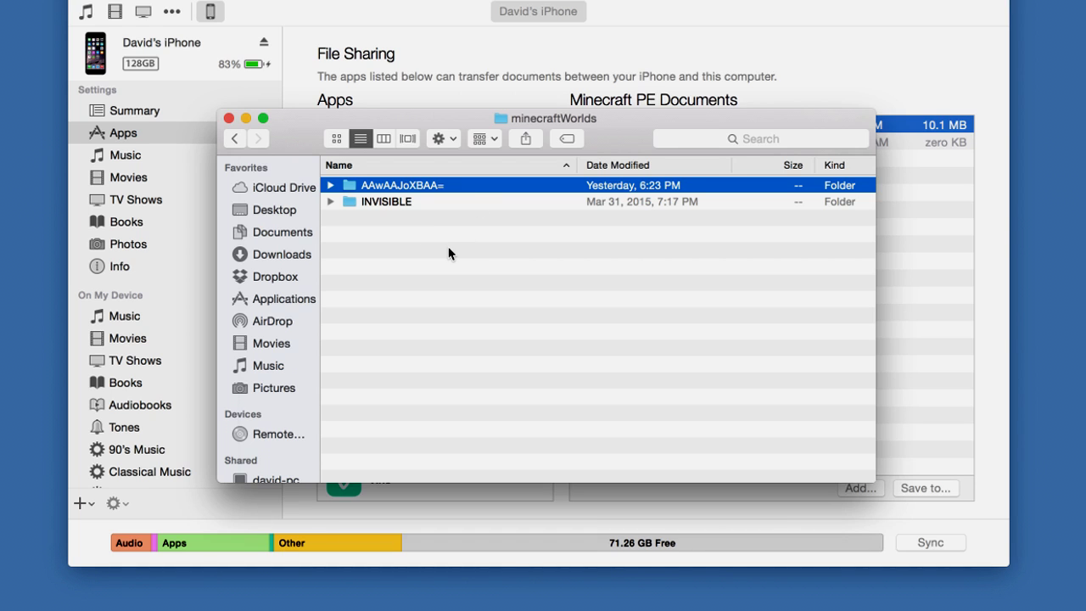
click(448, 252)
click(409, 191)
double_click(409, 191)
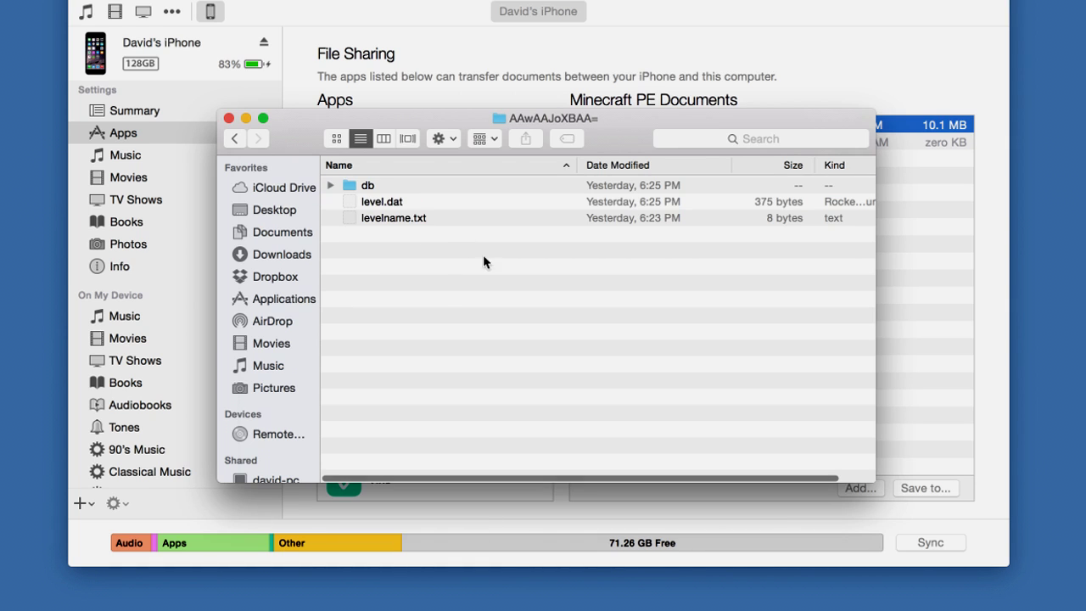
Step: Open INVISIBLE to compare its files, then go back to Downloads
click(241, 142)
double_click(408, 204)
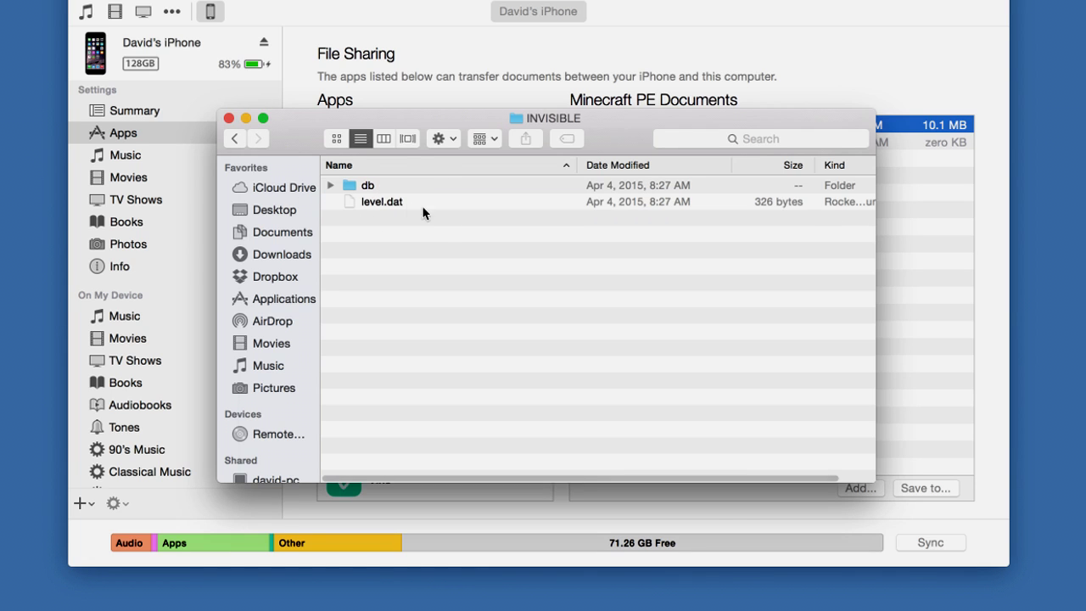
click(237, 141)
click(237, 141)
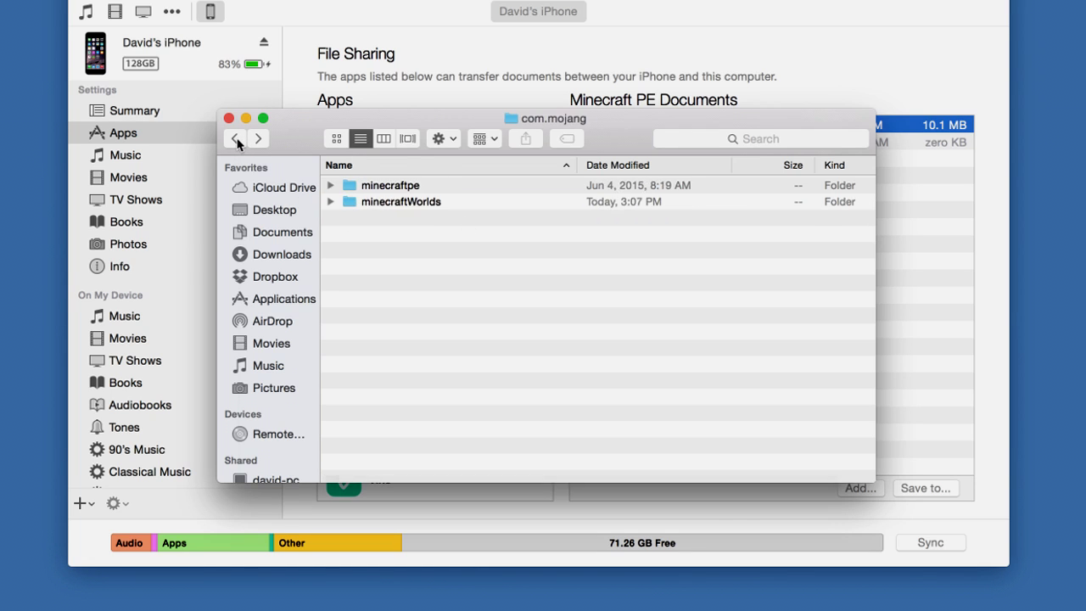
click(236, 142)
click(237, 142)
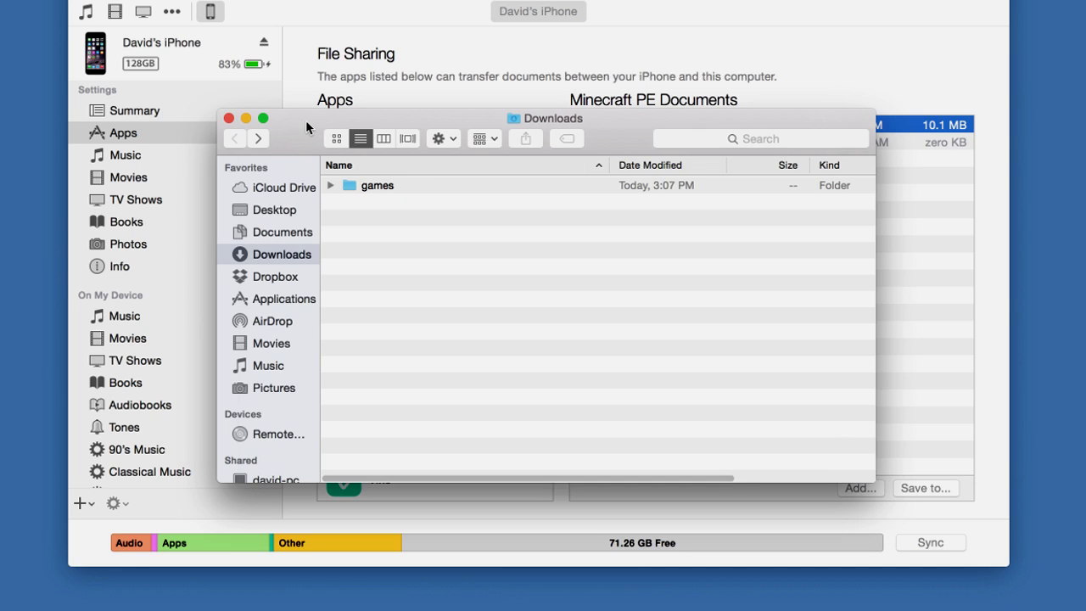
Step: Replace Minecraft PE's games folder with the edited copy from Downloads, now 11.3 MB
drag(305, 124, 112, 186)
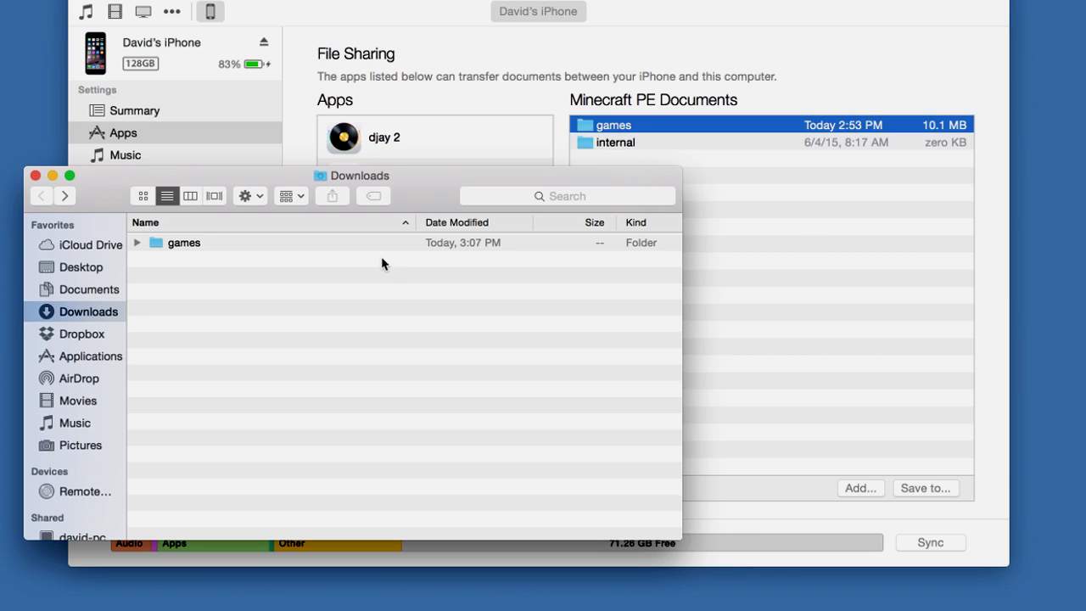
click(324, 245)
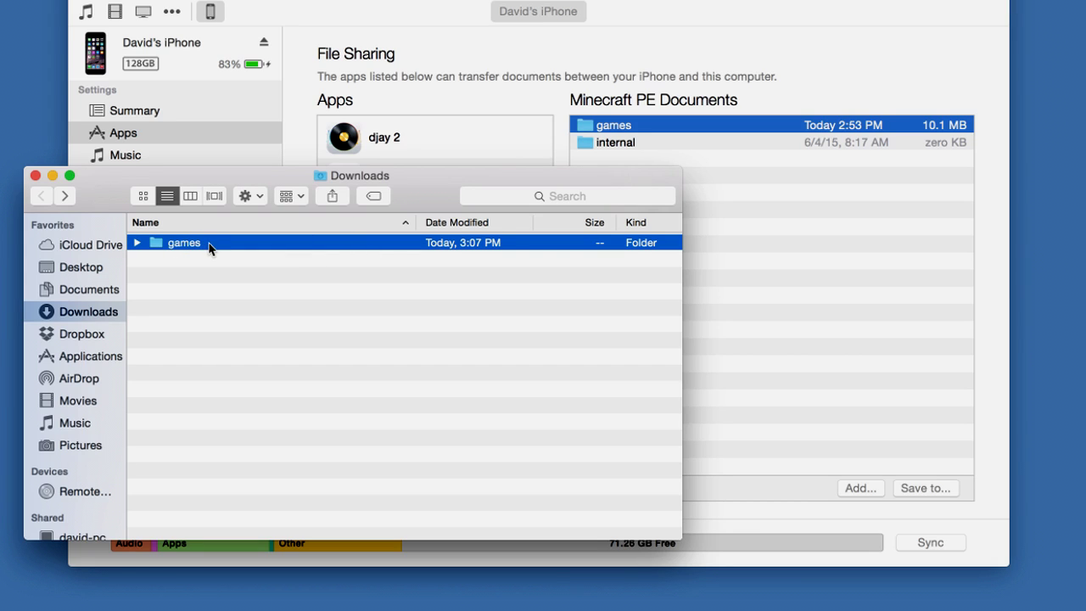
drag(209, 246, 780, 250)
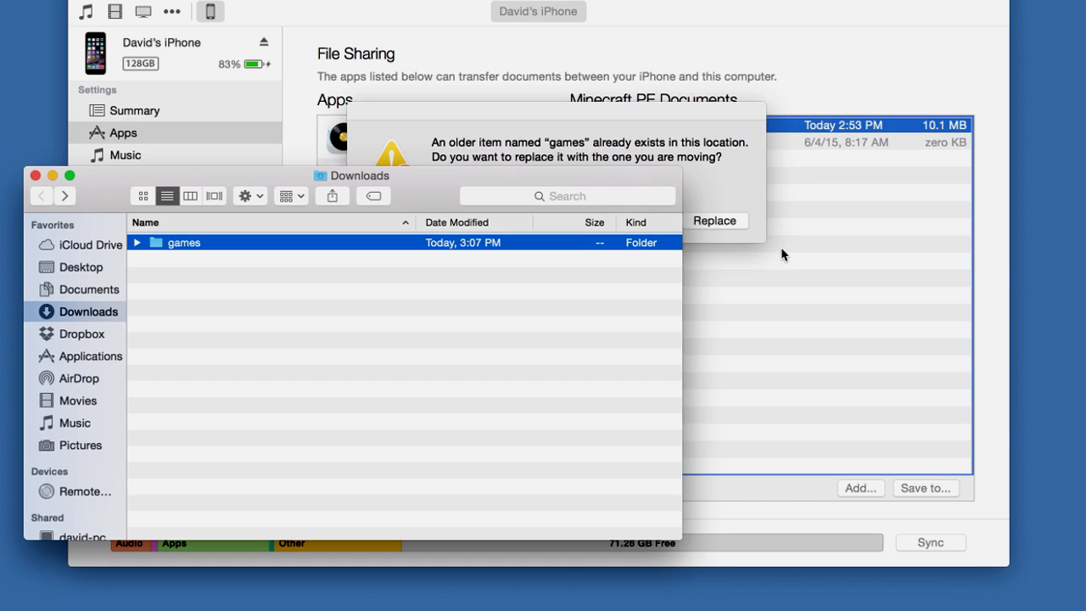
click(651, 111)
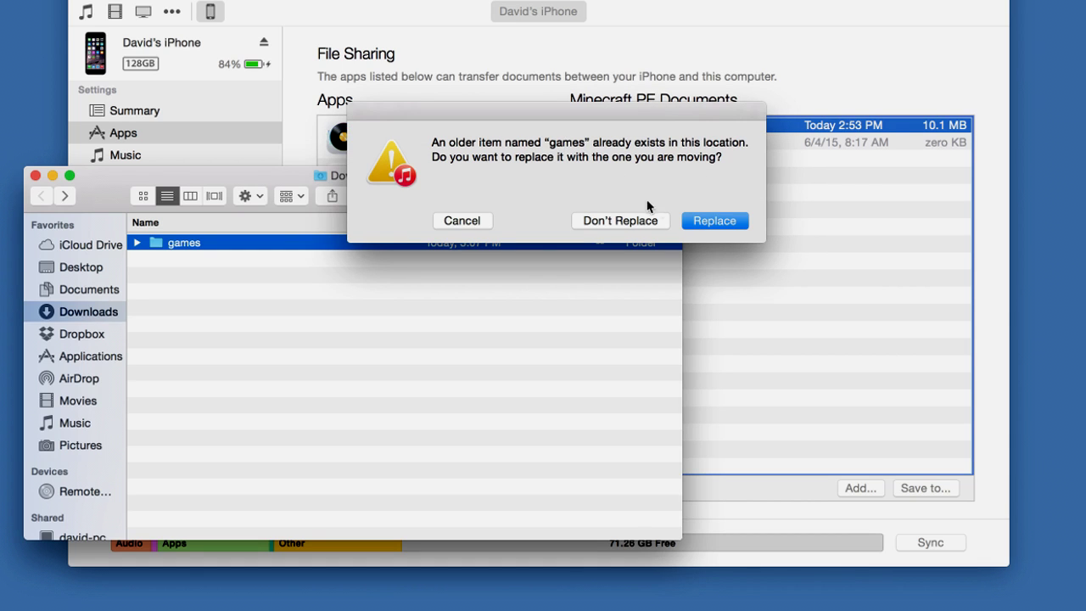
click(715, 221)
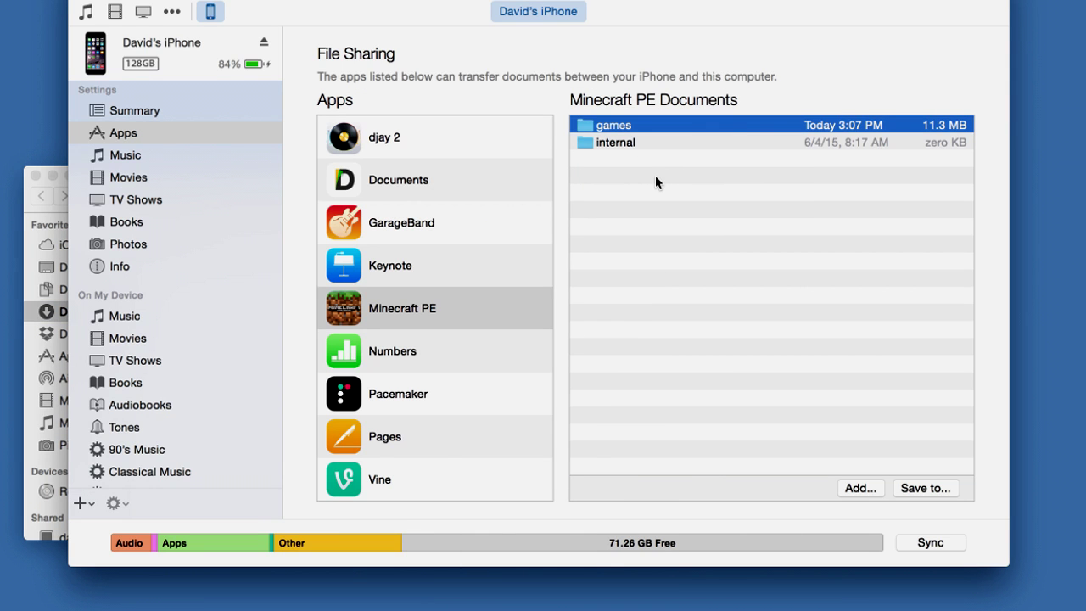
click(860, 489)
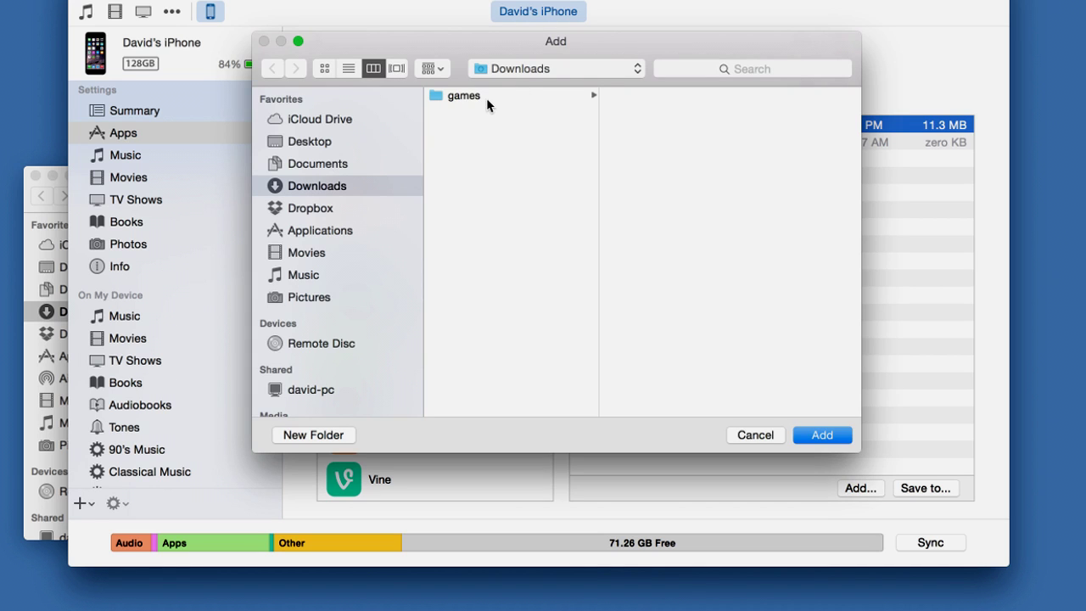
click(487, 96)
click(825, 435)
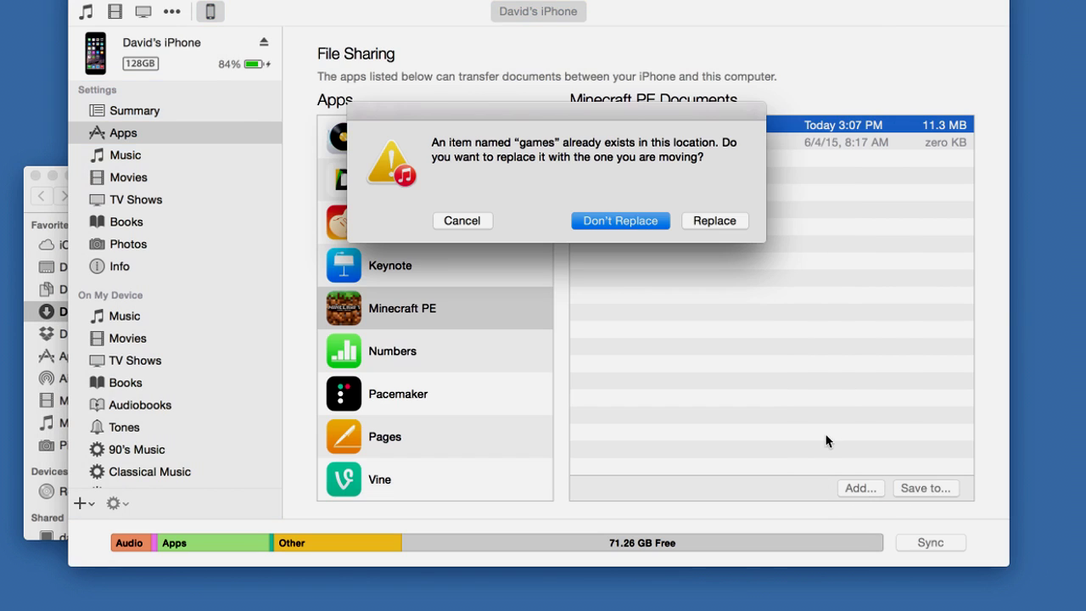
click(715, 223)
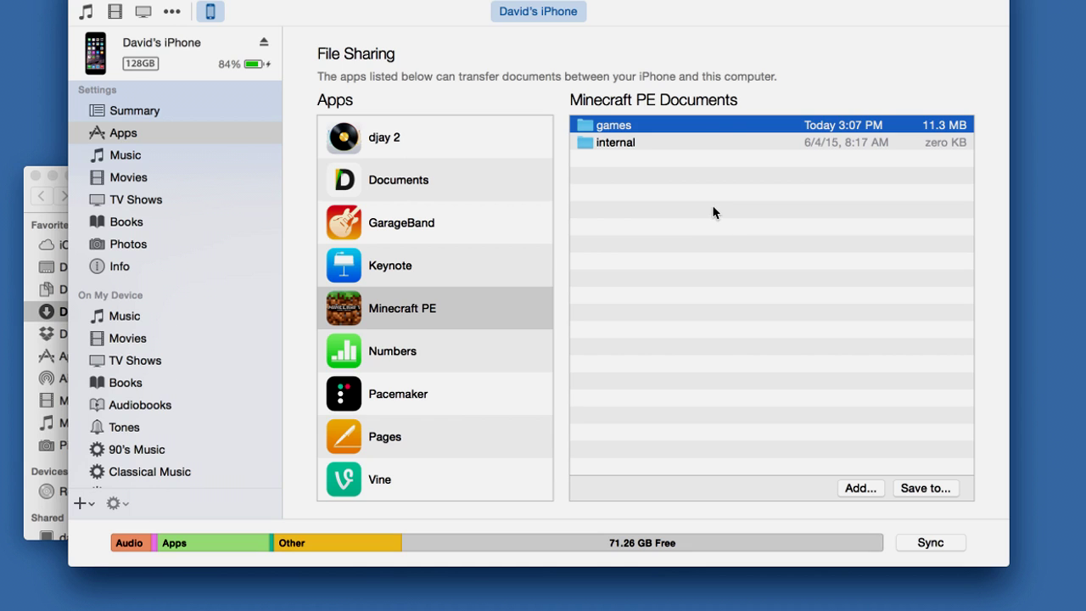
click(858, 488)
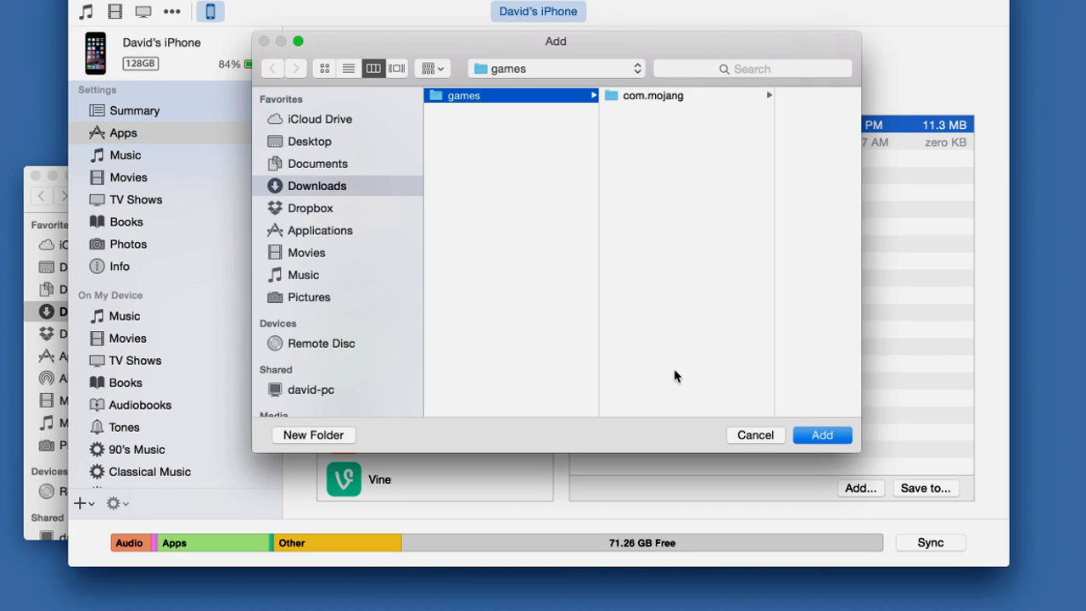
click(752, 438)
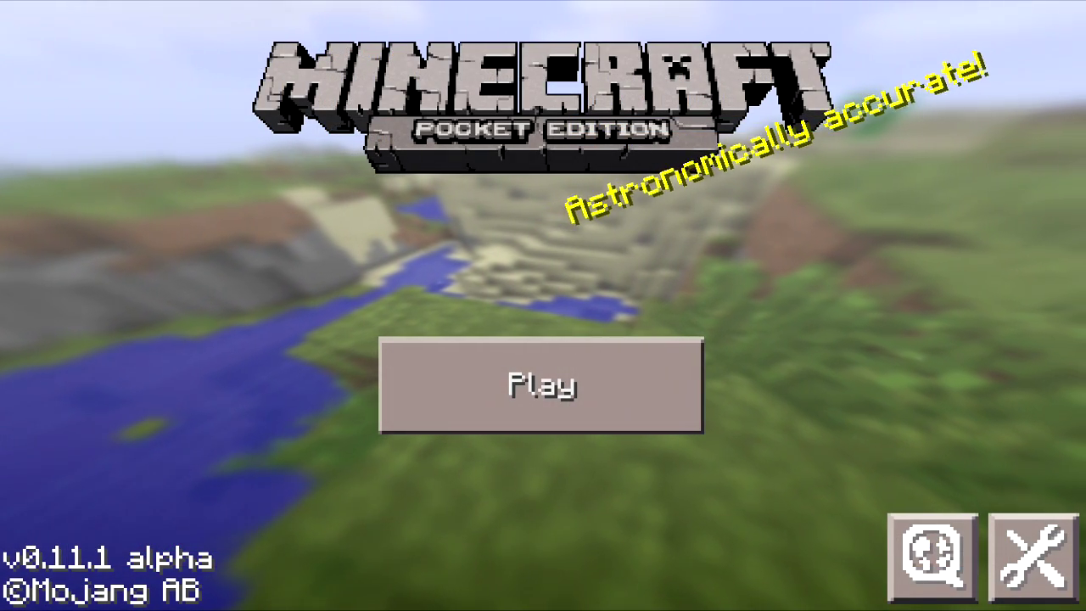
Step: Load the INVISIBLE world from the Play list and look around its glowstone-lit interior
click(541, 385)
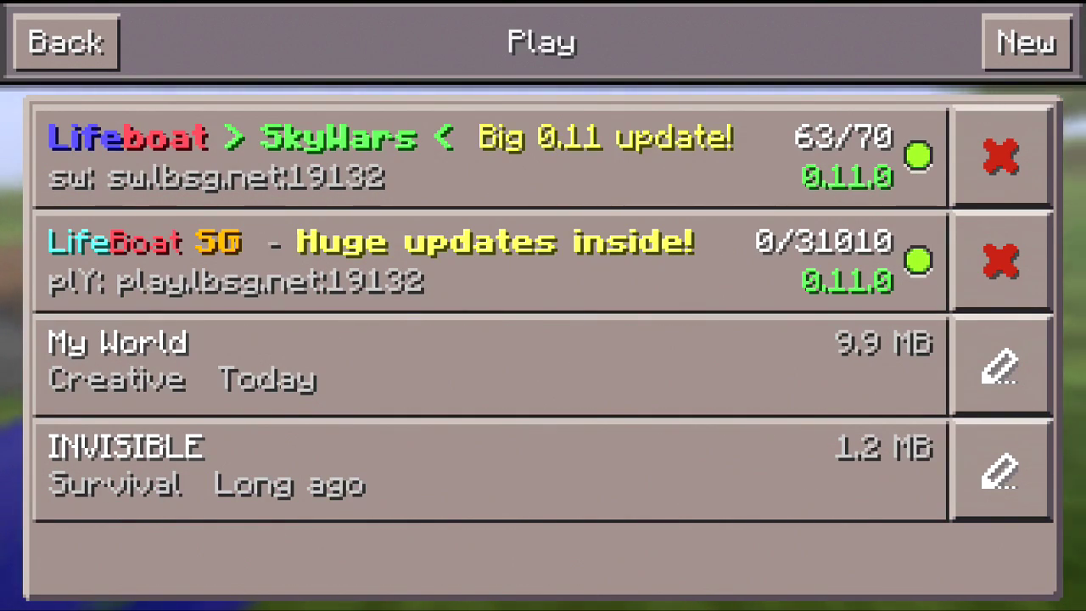
click(490, 365)
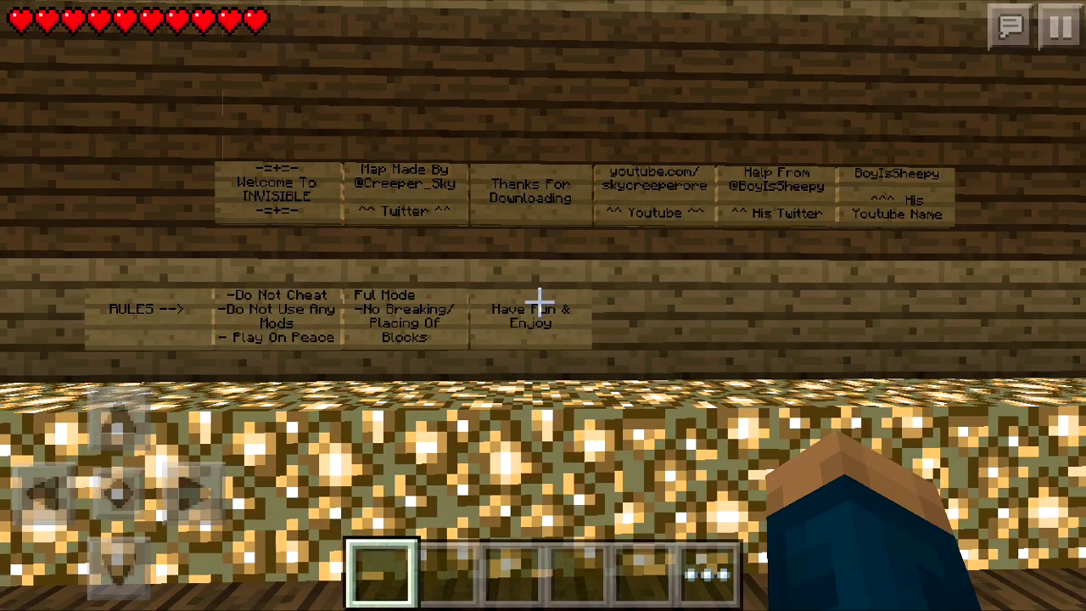
drag(539, 301, 856, 293)
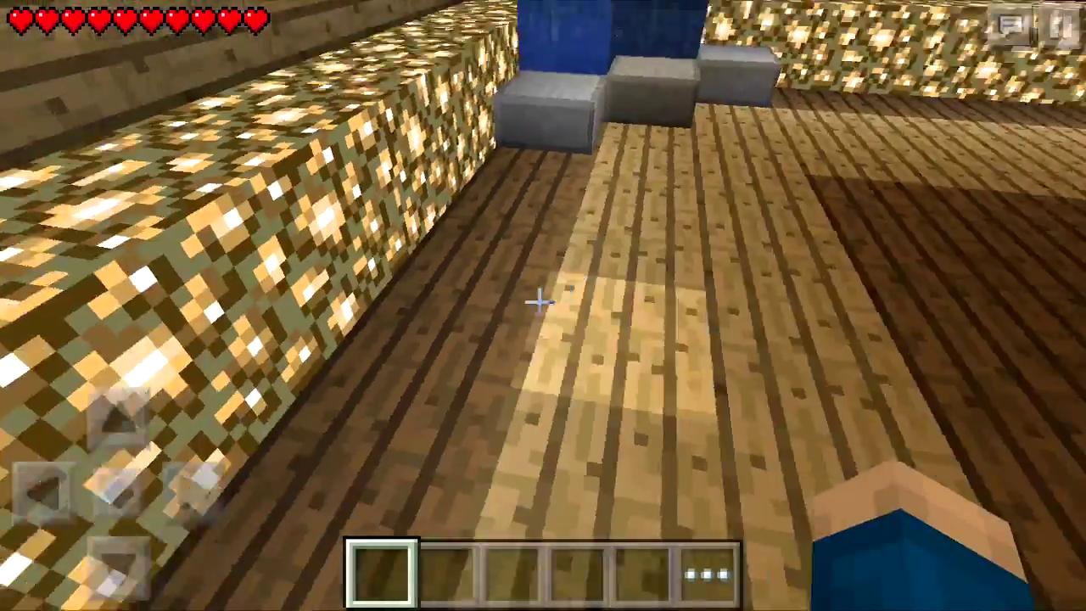